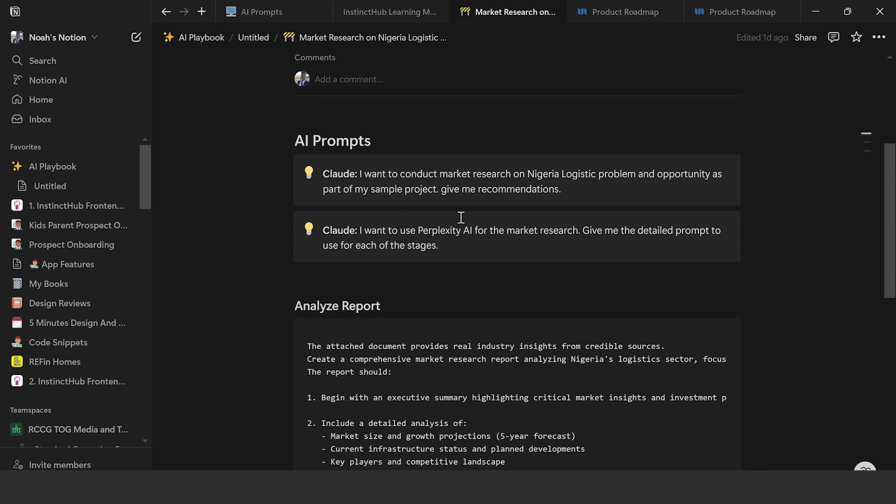
Step: Copy the first Notion prompt, asking for Nigeria logistics research recommendations, into a new Claude chat and send it
{"action": "left_click_drag", "start_coordinate": [561, 190], "coordinate": [361, 175]}
{"action": "key", "text": "ctrl+c"}
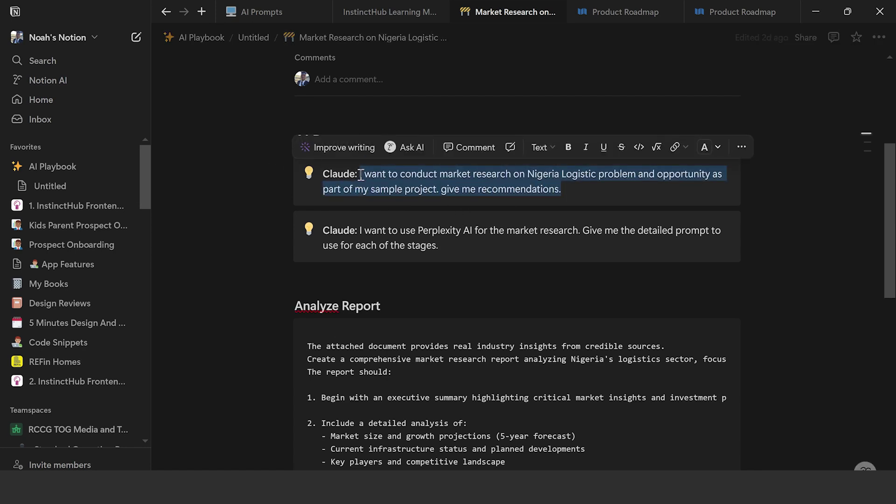
{"action": "key", "text": "alt+Tab"}
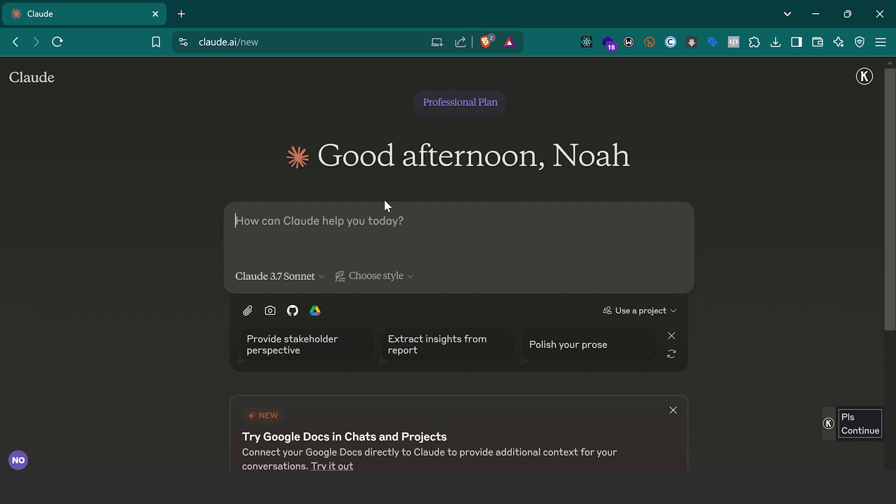
{"action": "key", "text": "ctrl+v"}
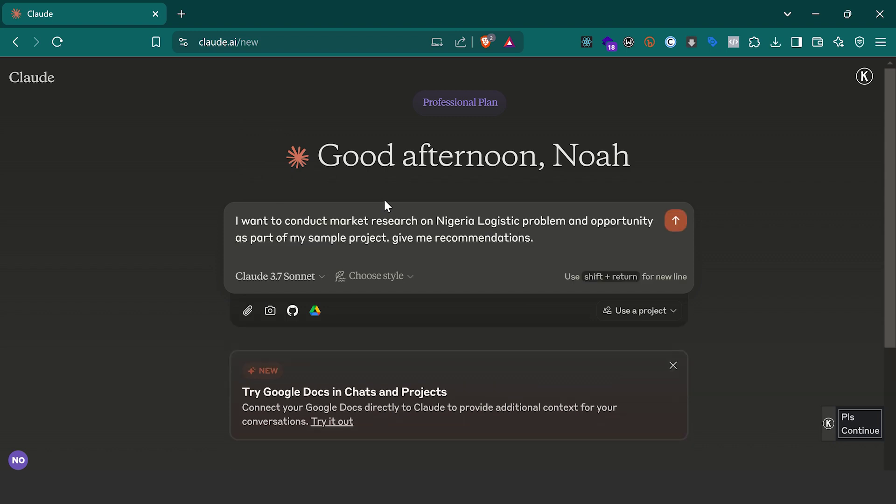
{"action": "left_click", "coordinate": [675, 220]}
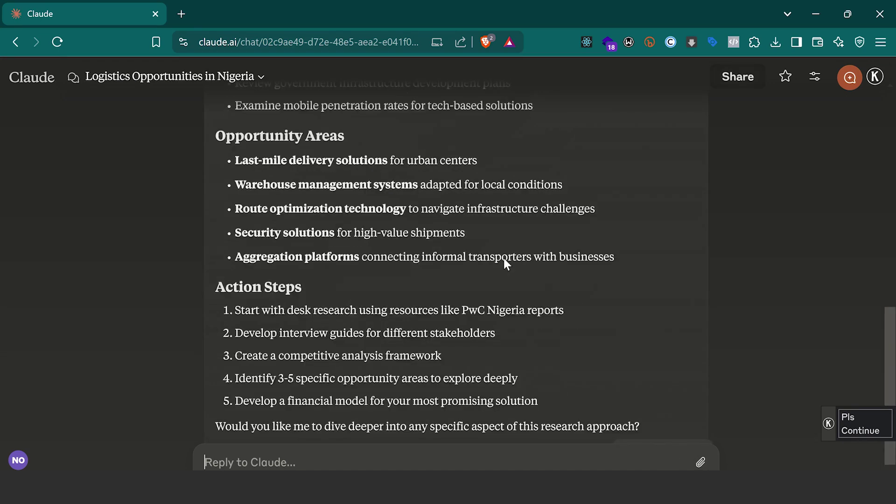
Step: Read Claude's research recommendations down to the Action Steps, then go back to the Notion page
{"action": "scroll", "coordinate": [503, 259], "scroll_direction": "up", "scroll_amount": 15}
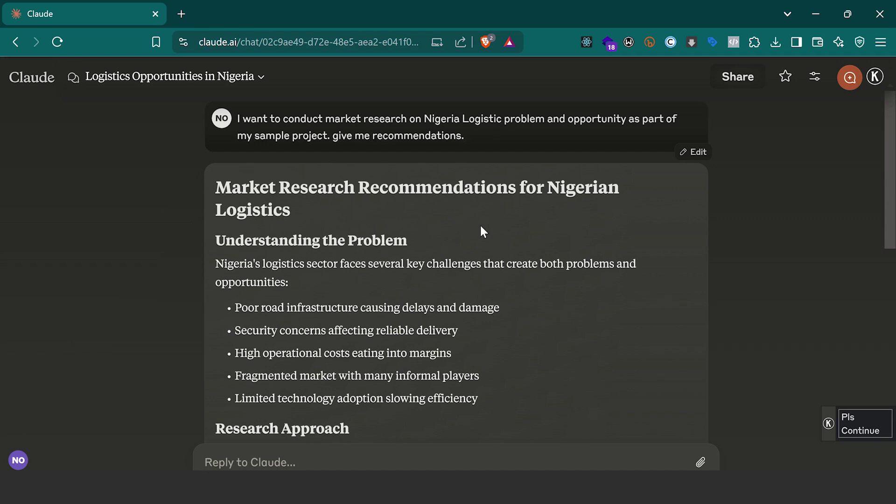
{"action": "scroll", "coordinate": [475, 261], "scroll_direction": "down", "scroll_amount": 2}
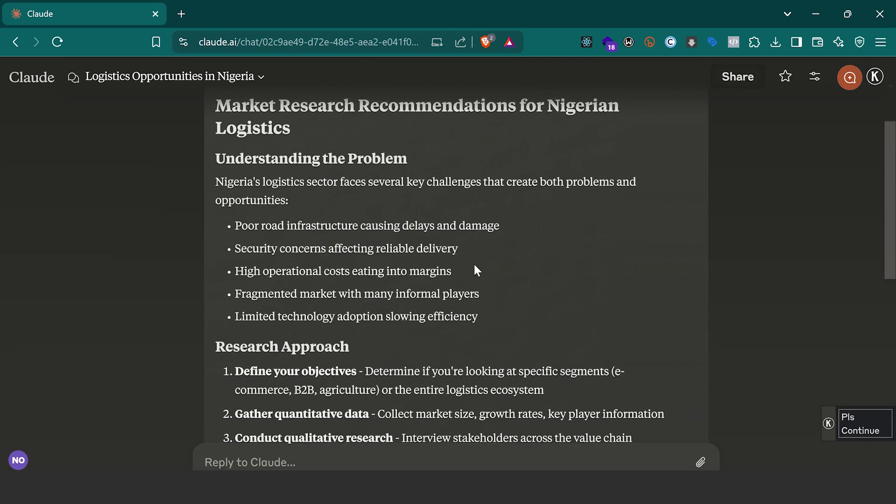
{"action": "scroll", "coordinate": [474, 270], "scroll_direction": "down", "scroll_amount": 5}
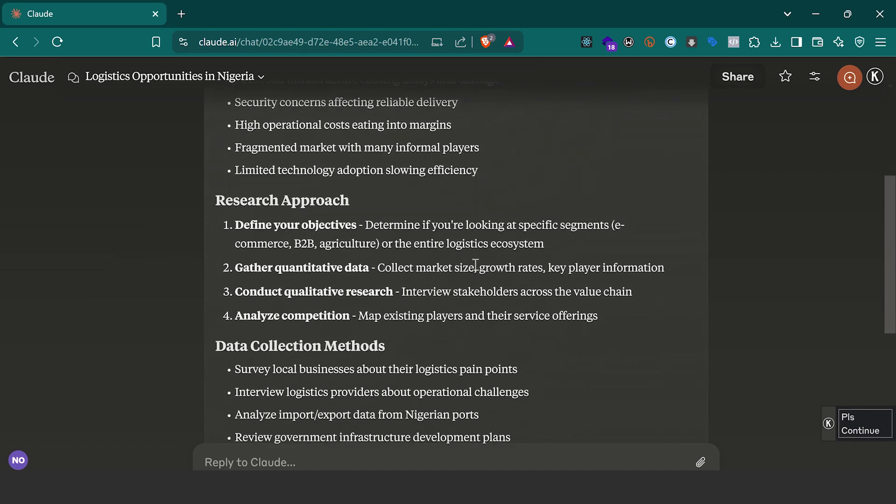
{"action": "scroll", "coordinate": [475, 264], "scroll_direction": "down", "scroll_amount": 3}
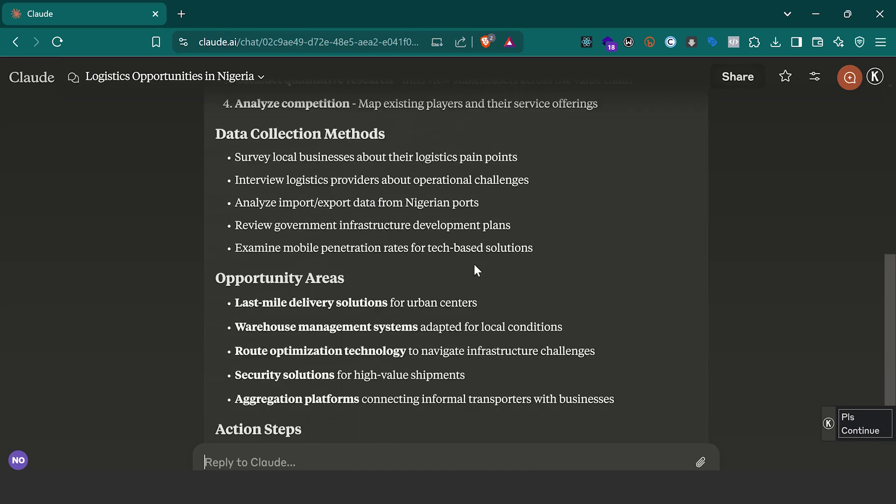
{"action": "scroll", "coordinate": [474, 264], "scroll_direction": "down", "scroll_amount": 4}
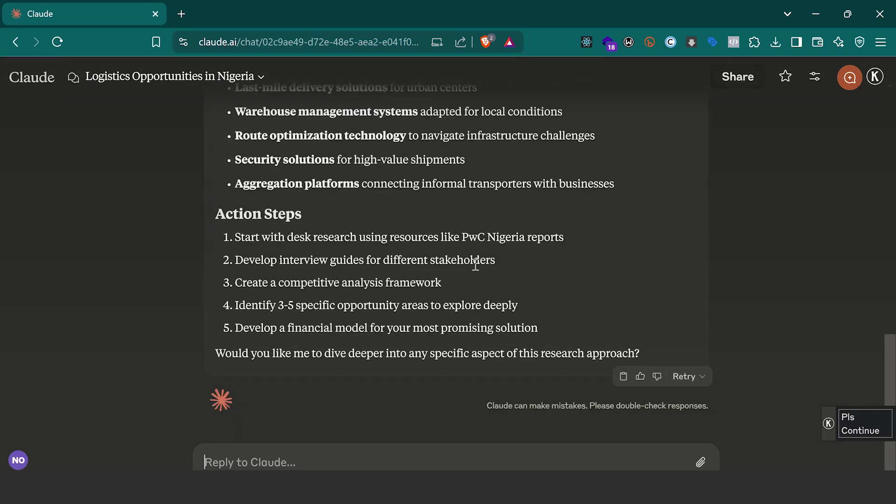
{"action": "scroll", "coordinate": [475, 264], "scroll_direction": "up", "scroll_amount": 2}
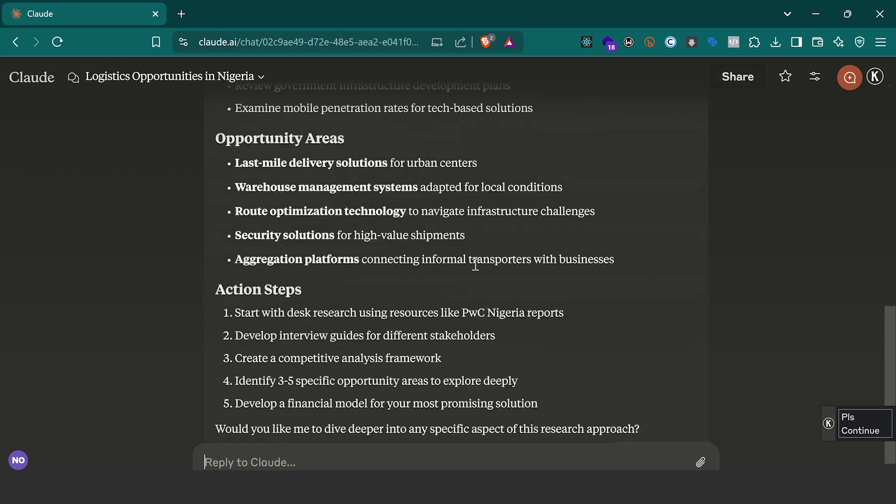
{"action": "scroll", "coordinate": [441, 309], "scroll_direction": "down", "scroll_amount": 2}
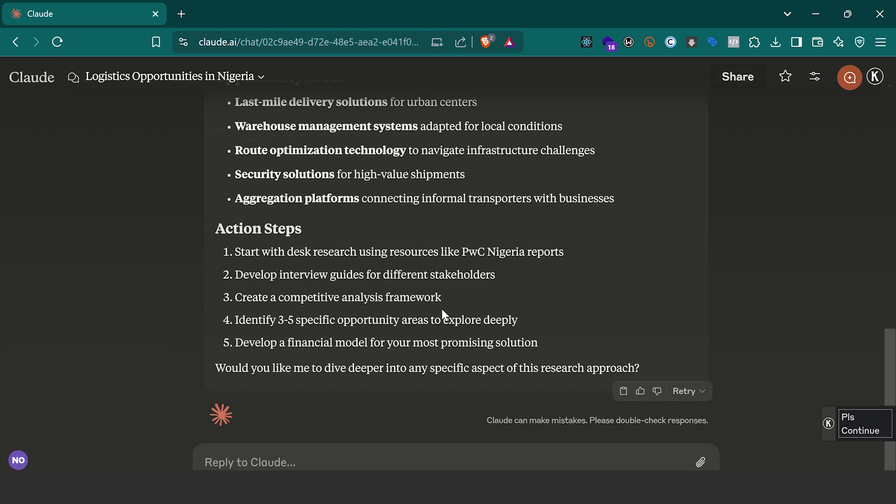
{"action": "key", "text": "alt+Tab"}
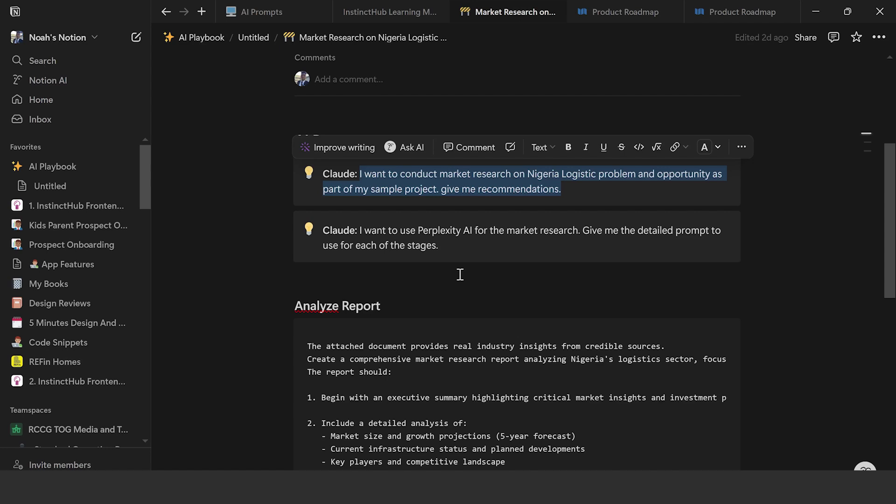
Step: Clear the Notion selection and look back over Claude's recommendations response
{"action": "left_click", "coordinate": [452, 240]}
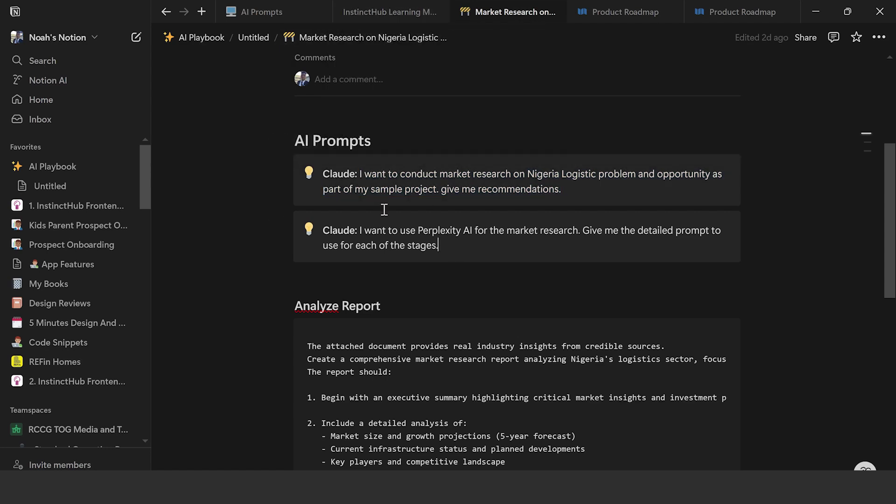
{"action": "key", "text": "alt+Tab"}
{"action": "scroll", "coordinate": [423, 268], "scroll_direction": "up", "scroll_amount": 3}
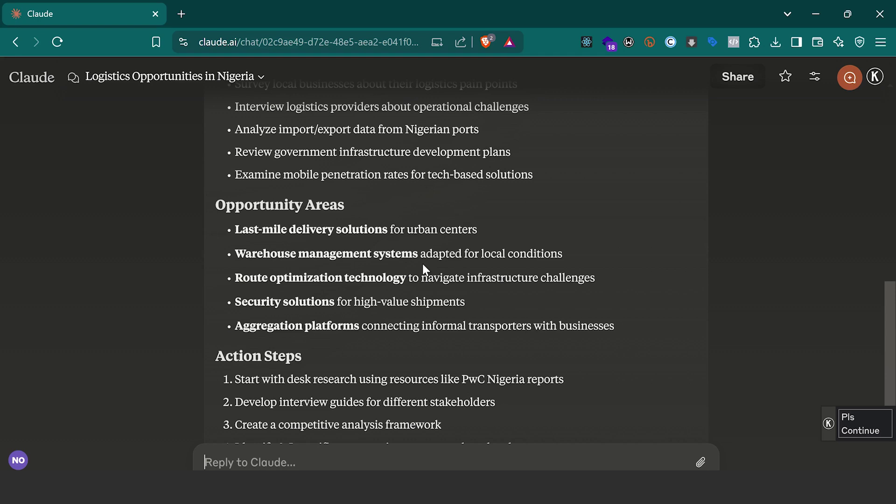
{"action": "scroll", "coordinate": [423, 268], "scroll_direction": "up", "scroll_amount": 5}
{"action": "scroll", "coordinate": [424, 270], "scroll_direction": "up", "scroll_amount": 1}
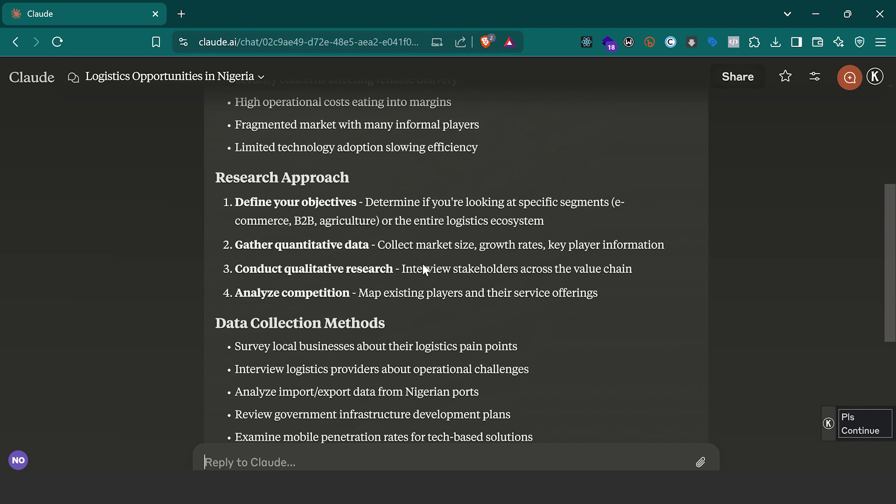
{"action": "scroll", "coordinate": [423, 267], "scroll_direction": "up", "scroll_amount": 3}
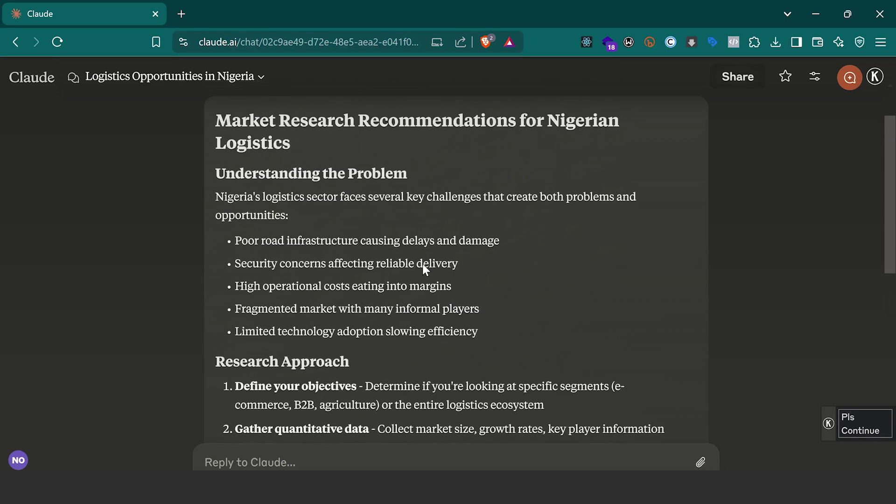
{"action": "scroll", "coordinate": [423, 268], "scroll_direction": "down", "scroll_amount": 2}
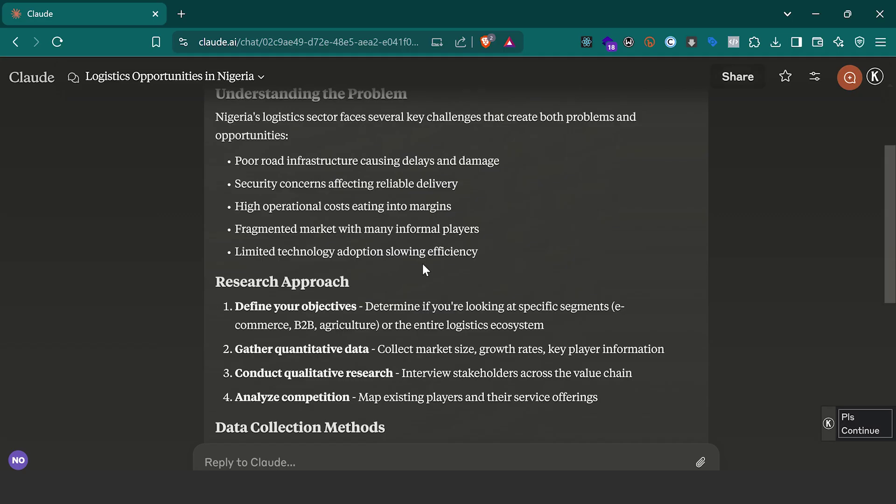
{"action": "scroll", "coordinate": [422, 264], "scroll_direction": "up", "scroll_amount": 2}
{"action": "scroll", "coordinate": [423, 264], "scroll_direction": "down", "scroll_amount": 2}
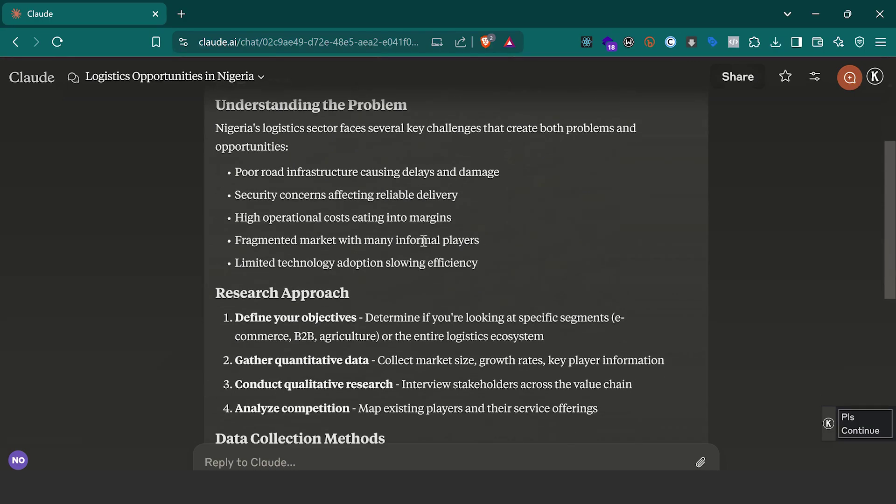
Step: Copy the second Notion prompt, on Perplexity AI prompts per research stage, into Claude and send it
{"action": "key", "text": "alt+Tab"}
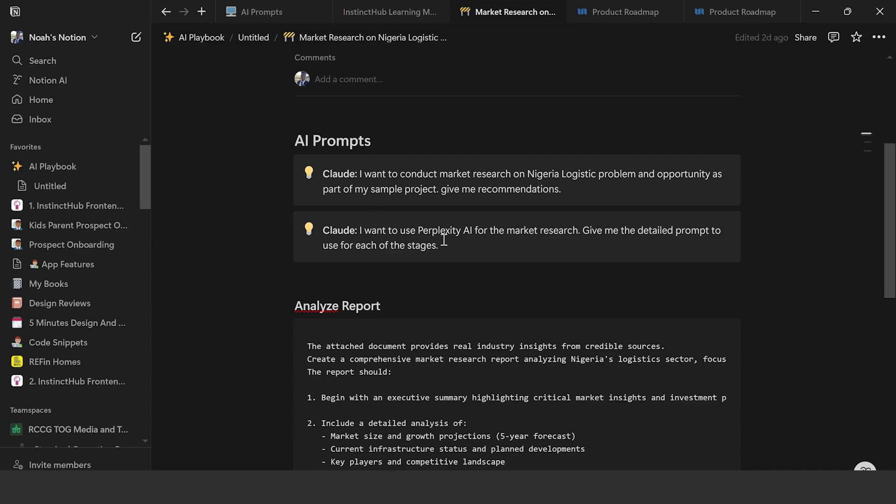
{"action": "left_click_drag", "start_coordinate": [439, 246], "coordinate": [362, 232]}
{"action": "key", "text": "ctrl+c"}
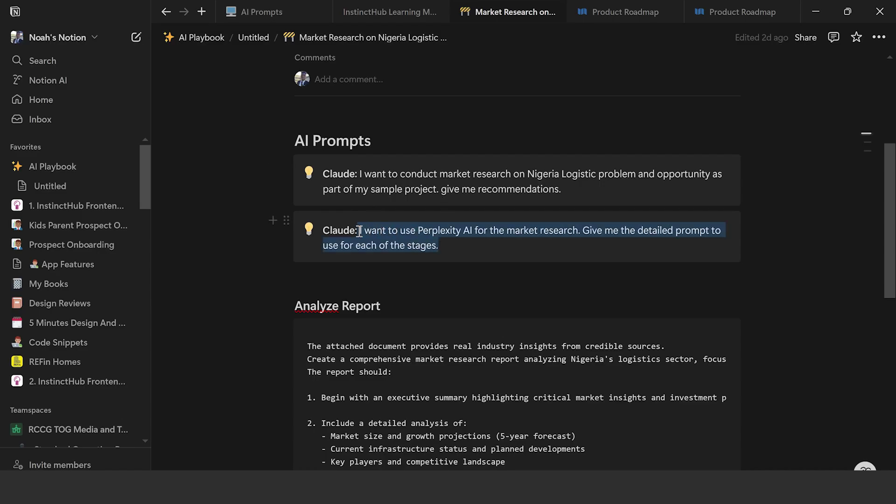
{"action": "key", "text": "alt+Tab"}
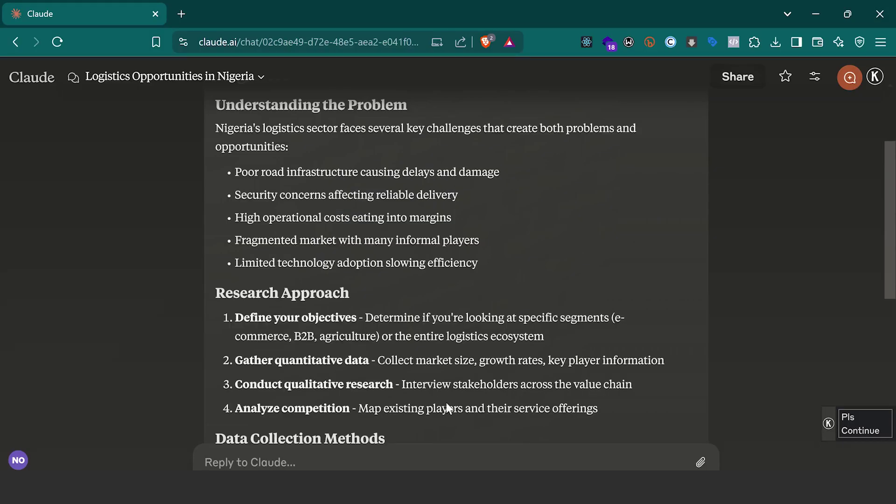
{"action": "key", "text": "ctrl+v"}
{"action": "scroll", "coordinate": [396, 419], "scroll_direction": "down", "scroll_amount": 1}
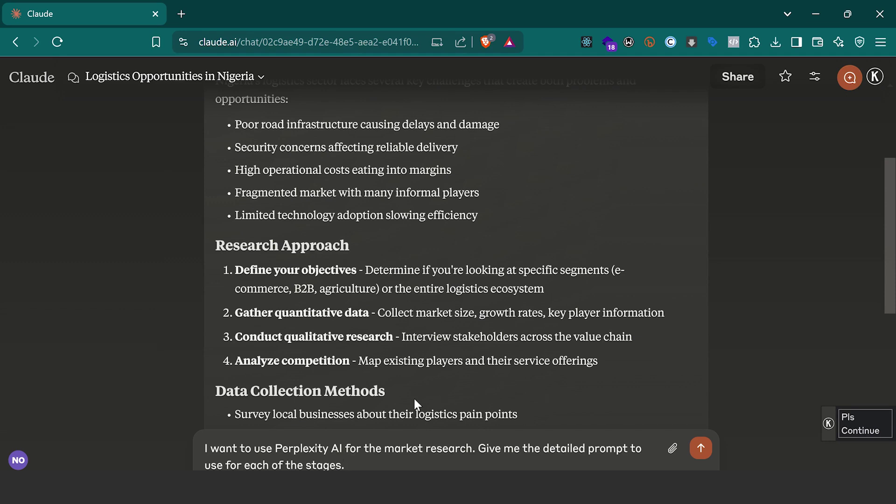
{"action": "key", "text": "Return"}
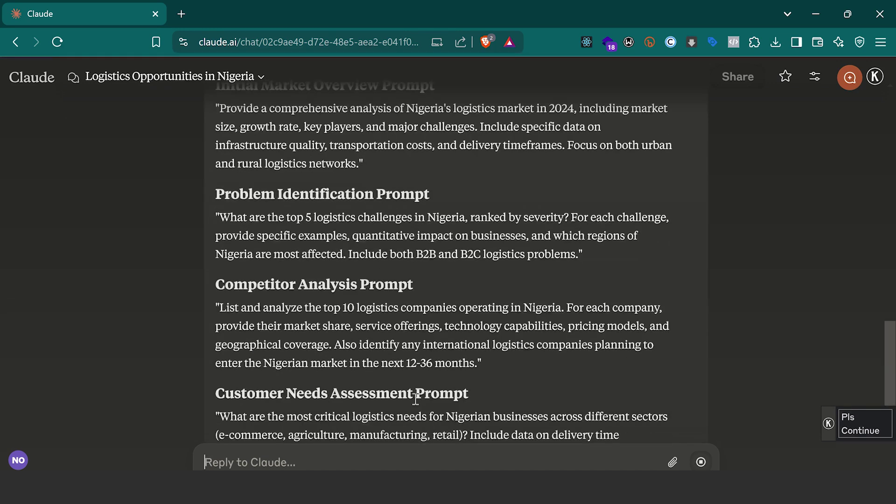
Step: Review Claude's stage-by-stage Perplexity prompts and select the Initial Market Overview prompt
{"action": "scroll", "coordinate": [414, 398], "scroll_direction": "up", "scroll_amount": 3}
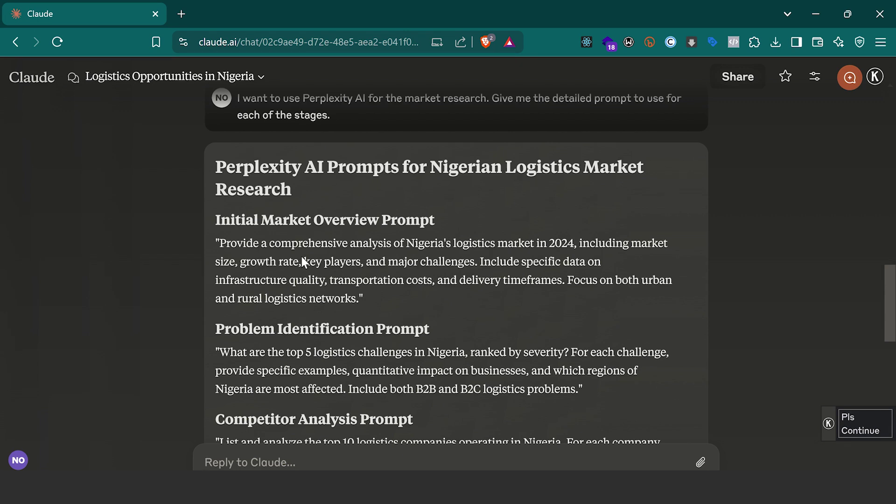
{"action": "scroll", "coordinate": [301, 256], "scroll_direction": "down", "scroll_amount": 3}
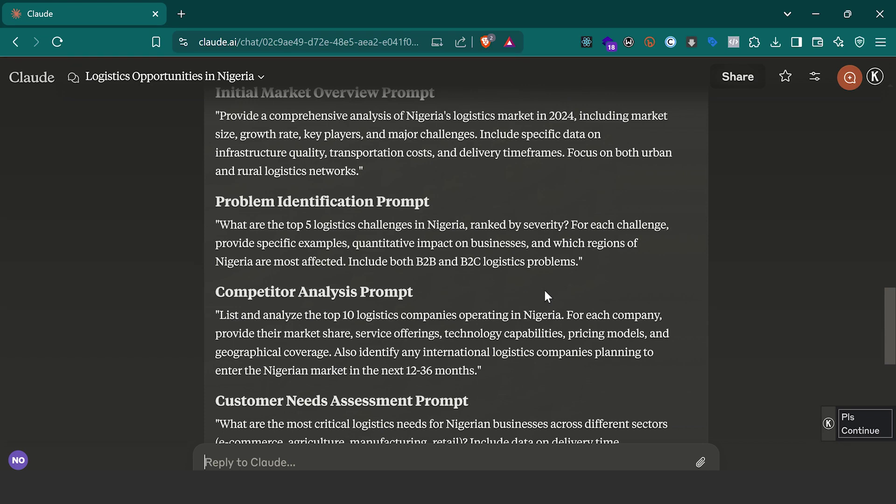
{"action": "scroll", "coordinate": [545, 291], "scroll_direction": "up", "scroll_amount": 3}
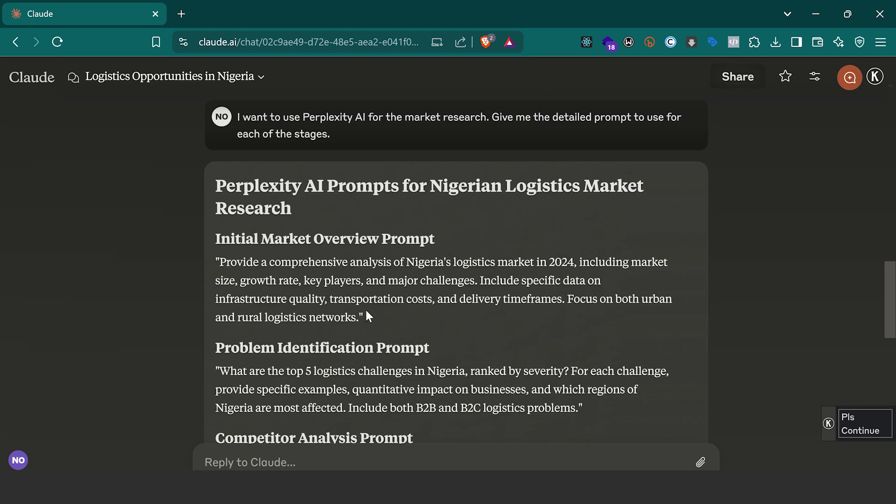
{"action": "left_click_drag", "start_coordinate": [359, 318], "coordinate": [190, 267]}
{"action": "key", "text": "ctrl+c"}
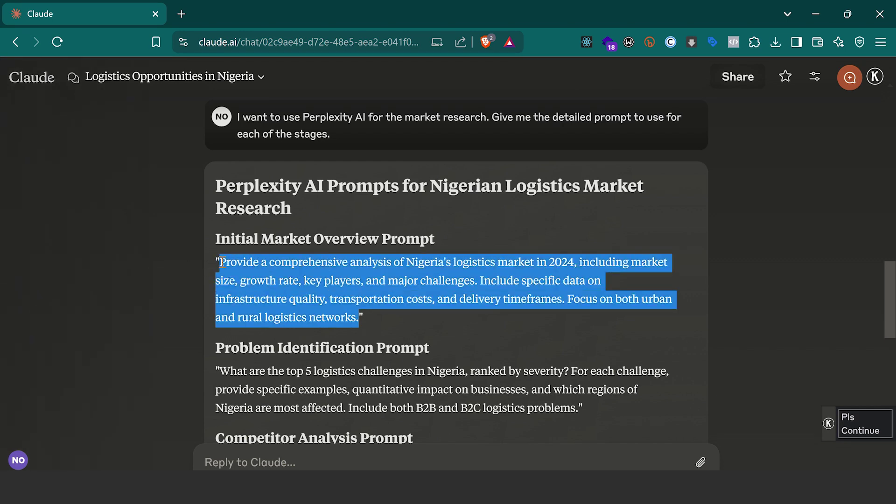
Step: Open perplexity.ai in a new browser tab
{"action": "left_click", "coordinate": [181, 14]}
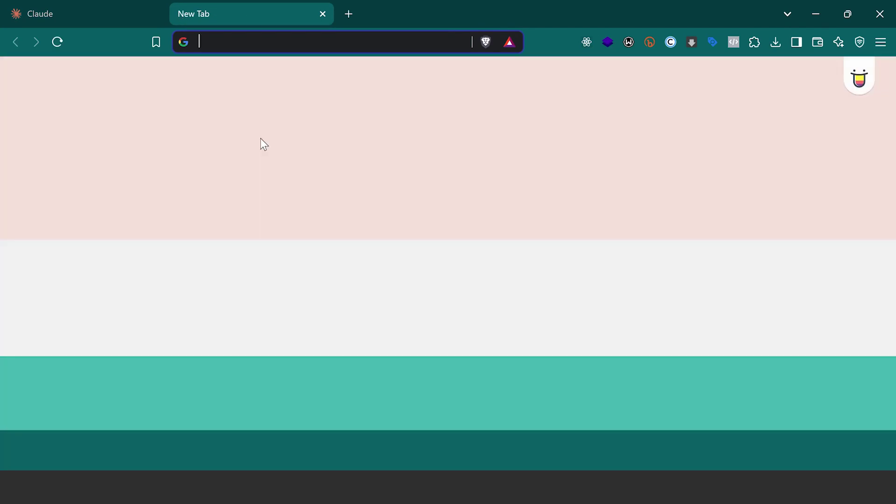
{"action": "type", "text": "perplexity.ai"}
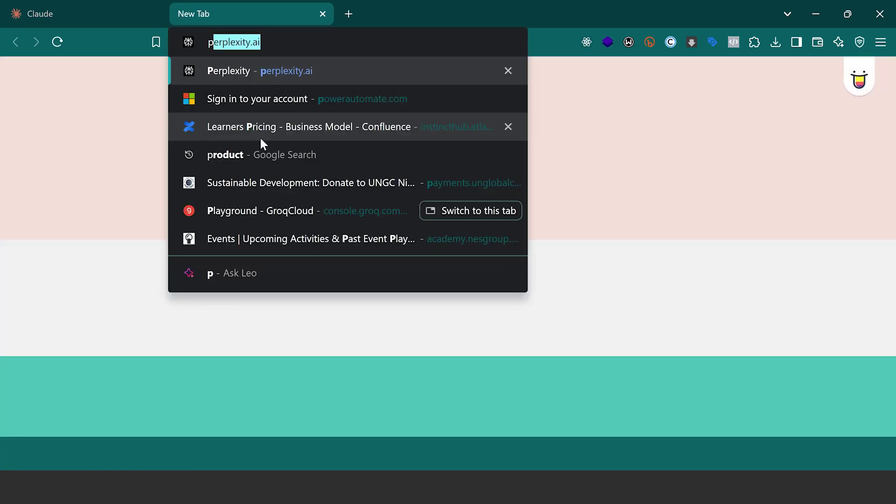
{"action": "key", "text": "Return"}
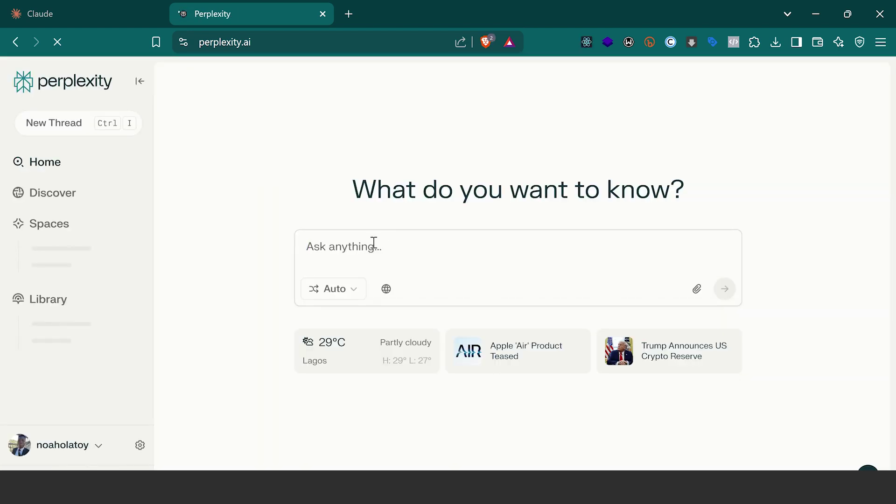
Step: Submit the Nigeria logistics market overview prompt in Perplexity with Web sources enabled
{"action": "key", "text": "ctrl+v"}
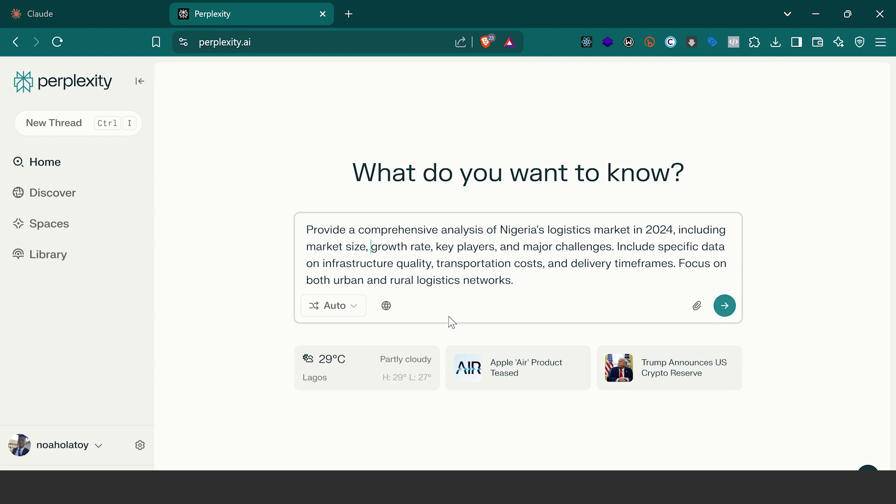
{"action": "left_click", "coordinate": [386, 306]}
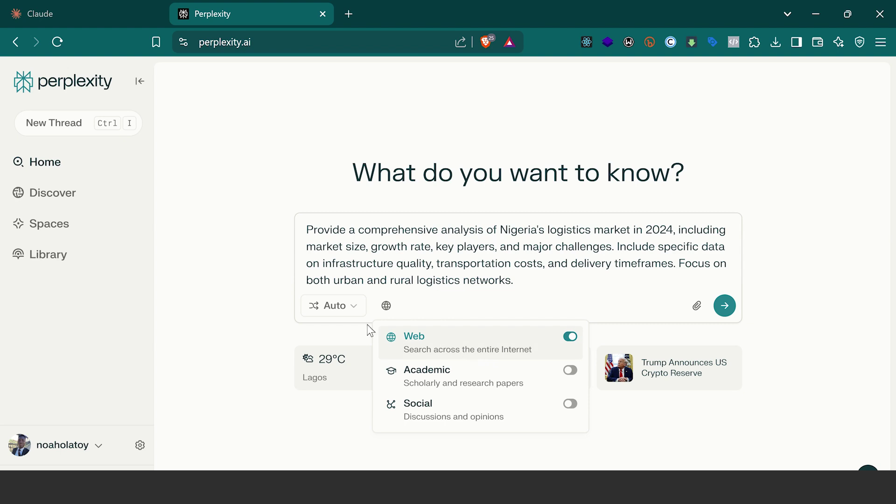
{"action": "left_click", "coordinate": [546, 322]}
{"action": "left_click", "coordinate": [718, 308]}
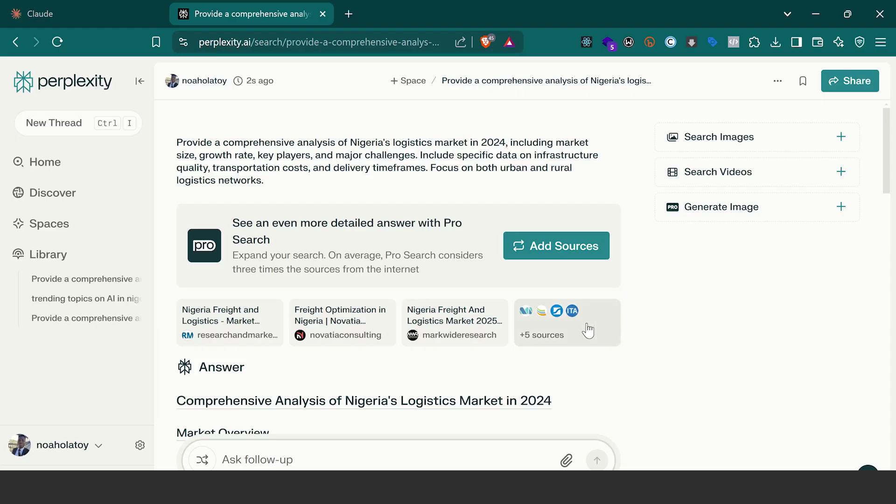
{"action": "left_click", "coordinate": [587, 330]}
{"action": "scroll", "coordinate": [774, 360], "scroll_direction": "down", "scroll_amount": 5}
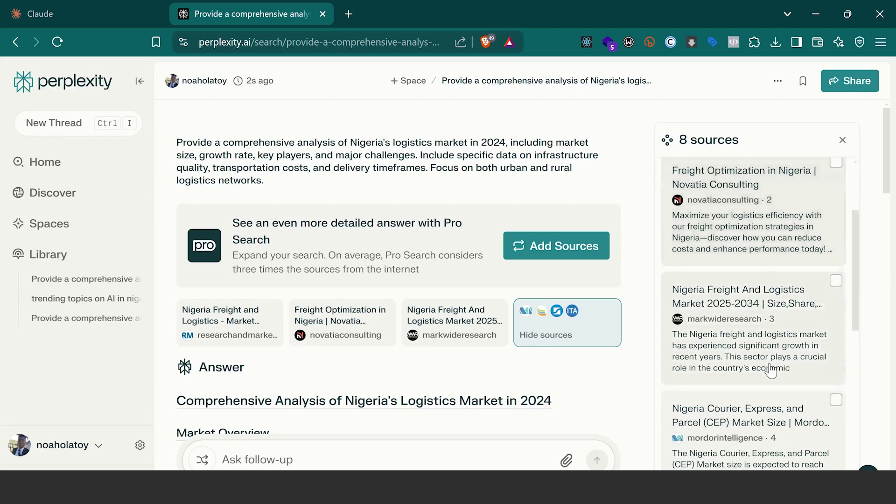
{"action": "scroll", "coordinate": [774, 362], "scroll_direction": "down", "scroll_amount": 4}
{"action": "scroll", "coordinate": [774, 362], "scroll_direction": "up", "scroll_amount": 10}
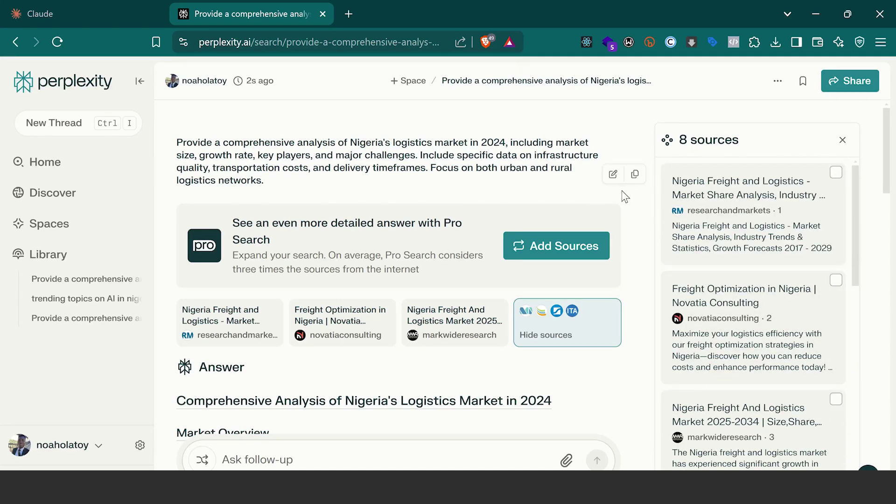
{"action": "left_click", "coordinate": [842, 139]}
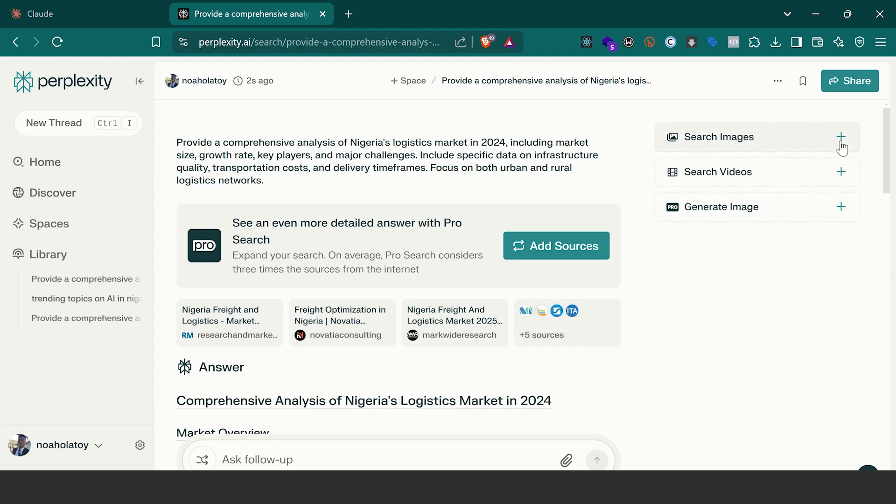
{"action": "scroll", "coordinate": [600, 199], "scroll_direction": "down", "scroll_amount": 1}
{"action": "scroll", "coordinate": [600, 199], "scroll_direction": "down", "scroll_amount": 5}
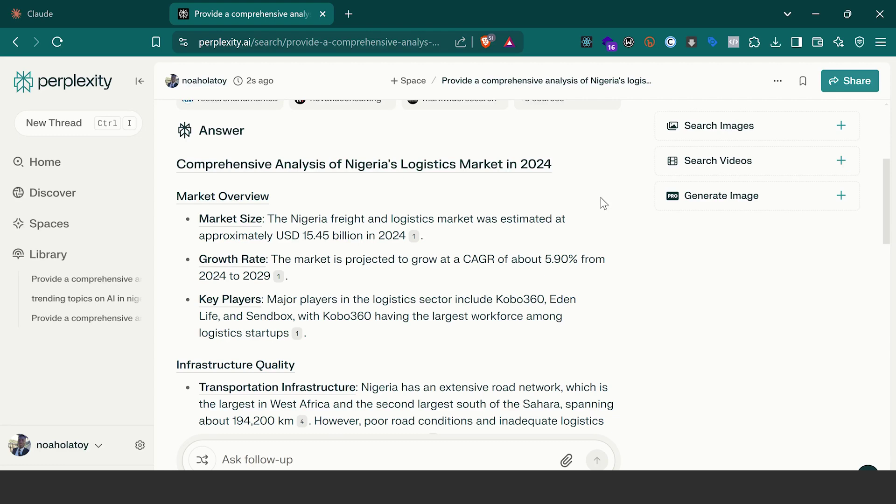
{"action": "scroll", "coordinate": [451, 191], "scroll_direction": "down", "scroll_amount": 1}
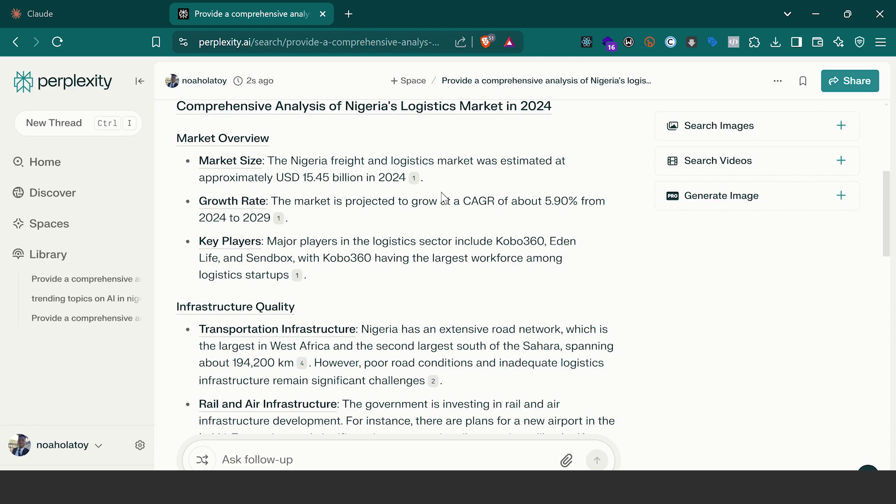
{"action": "mouse_move", "coordinate": [414, 186]}
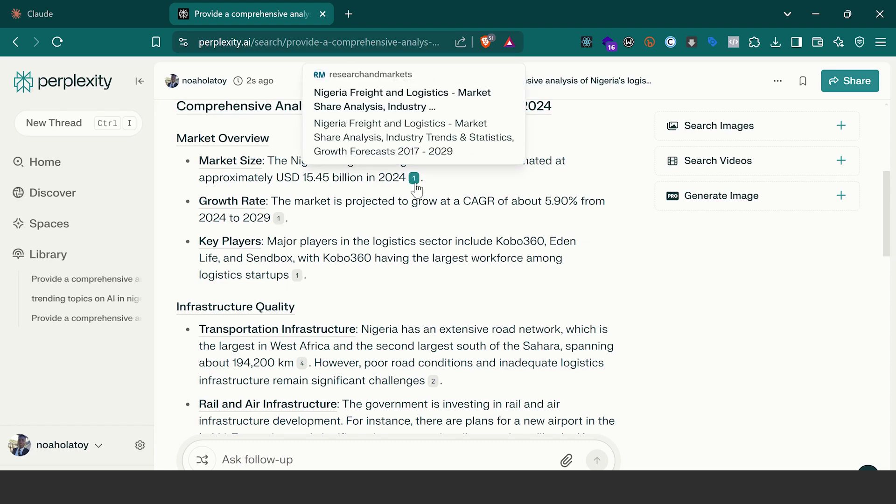
{"action": "left_click", "coordinate": [385, 109]}
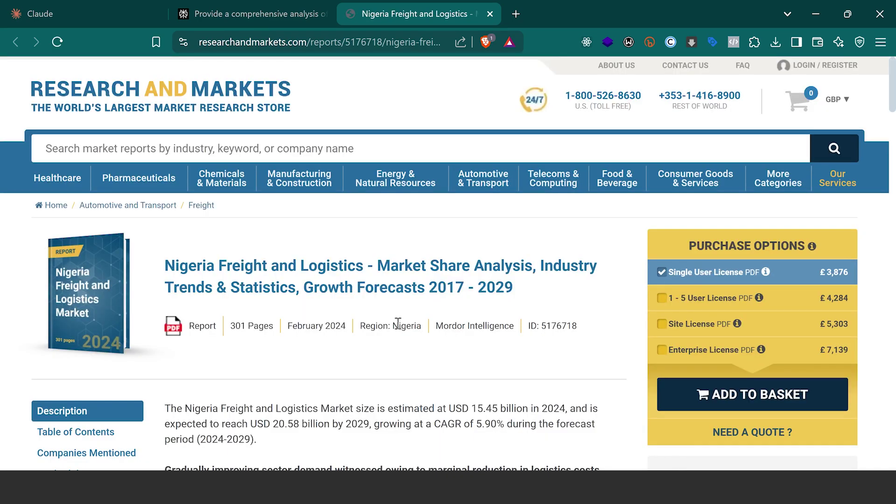
{"action": "scroll", "coordinate": [397, 323], "scroll_direction": "down", "scroll_amount": 3}
{"action": "scroll", "coordinate": [397, 323], "scroll_direction": "down", "scroll_amount": 3}
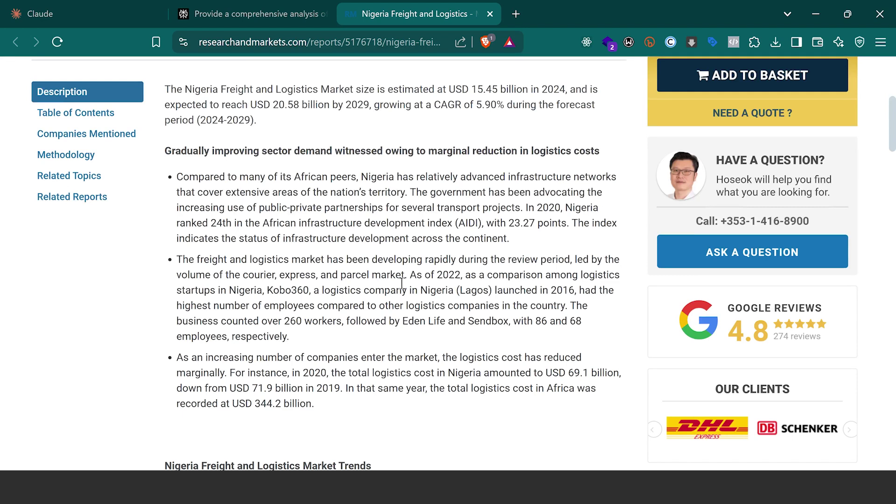
{"action": "left_click", "coordinate": [490, 14]}
{"action": "scroll", "coordinate": [332, 285], "scroll_direction": "down", "scroll_amount": 2}
{"action": "scroll", "coordinate": [334, 289], "scroll_direction": "down", "scroll_amount": 1}
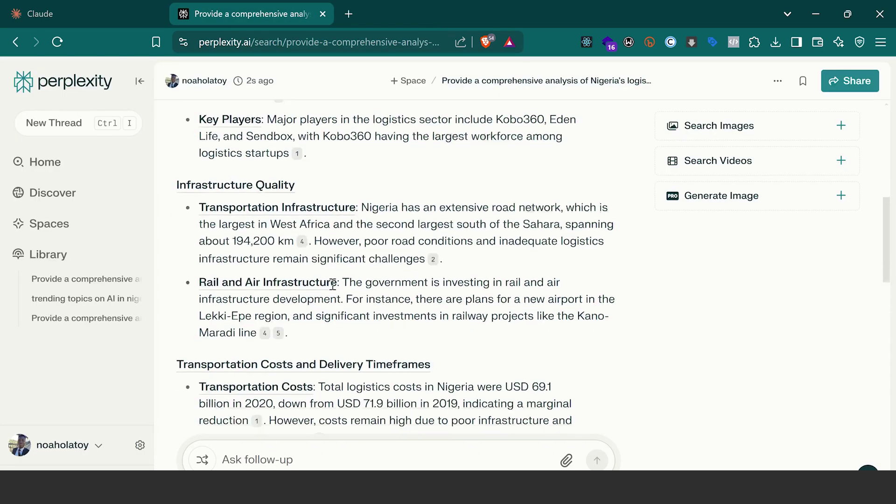
Step: Select the Problem Identification prompt text in Claude's list of Perplexity prompts
{"action": "left_click", "coordinate": [108, 15]}
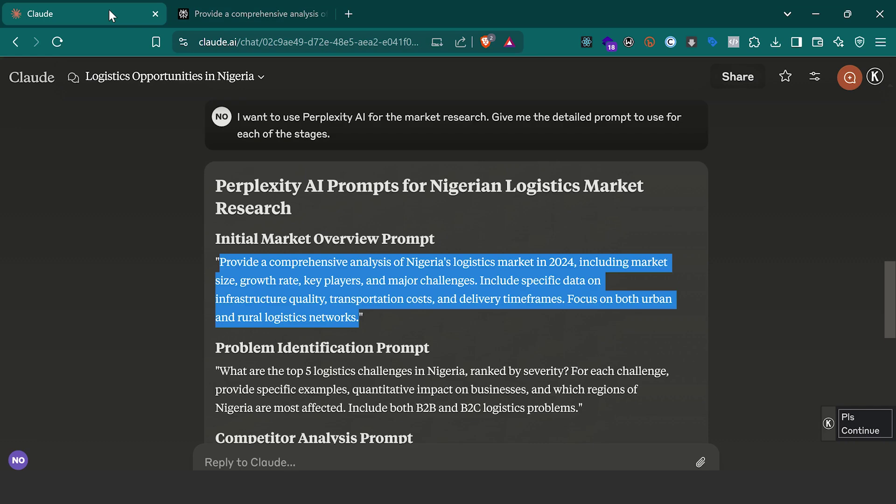
{"action": "scroll", "coordinate": [509, 332], "scroll_direction": "down", "scroll_amount": 2}
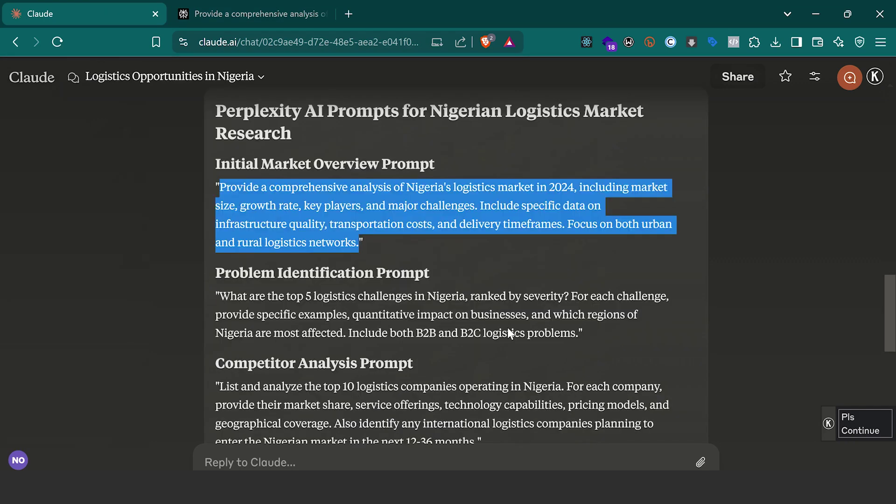
{"action": "left_click_drag", "start_coordinate": [580, 333], "coordinate": [224, 293]}
{"action": "key", "text": "ctrl+c"}
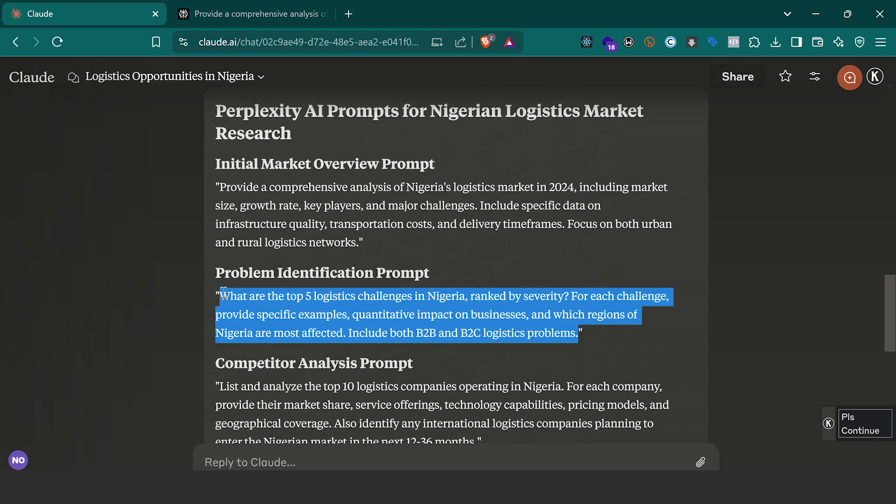
Step: Ask the Problem Identification prompt as a follow-up in the Perplexity thread
{"action": "left_click", "coordinate": [234, 7]}
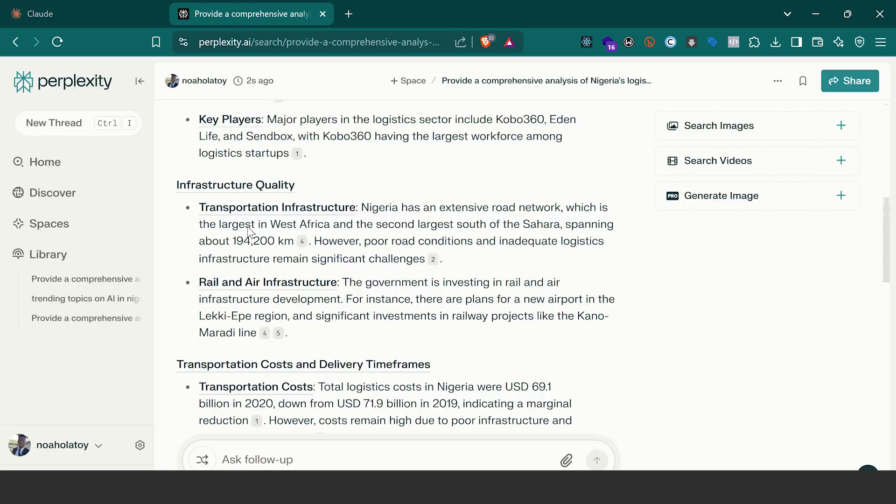
{"action": "scroll", "coordinate": [249, 241], "scroll_direction": "down", "scroll_amount": 7}
{"action": "scroll", "coordinate": [249, 240], "scroll_direction": "down", "scroll_amount": 15}
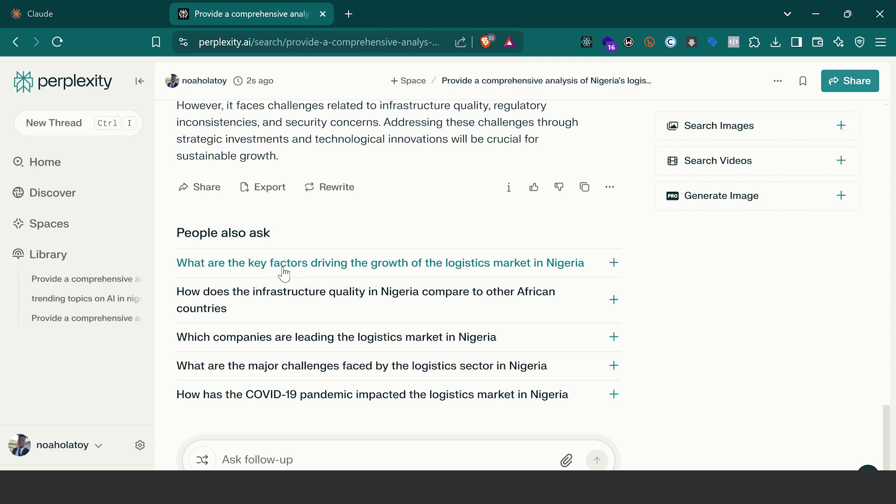
{"action": "left_click", "coordinate": [283, 459]}
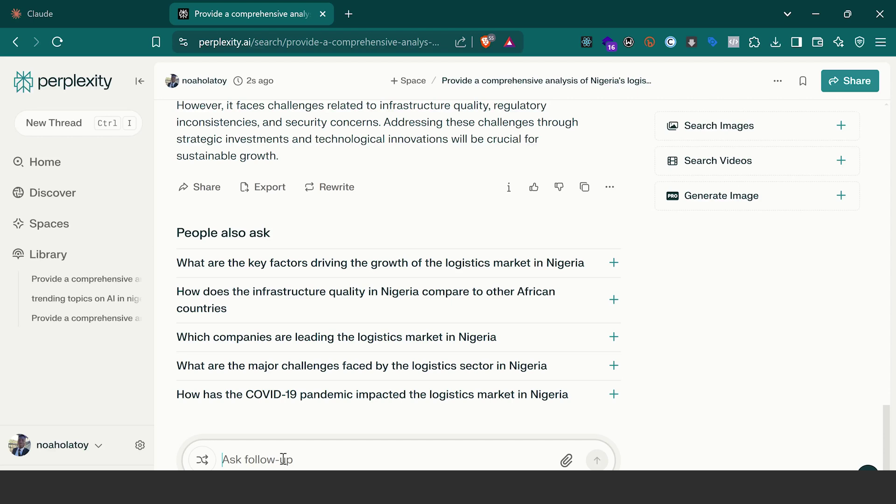
{"action": "key", "text": "ctrl+v"}
{"action": "key", "text": "Return"}
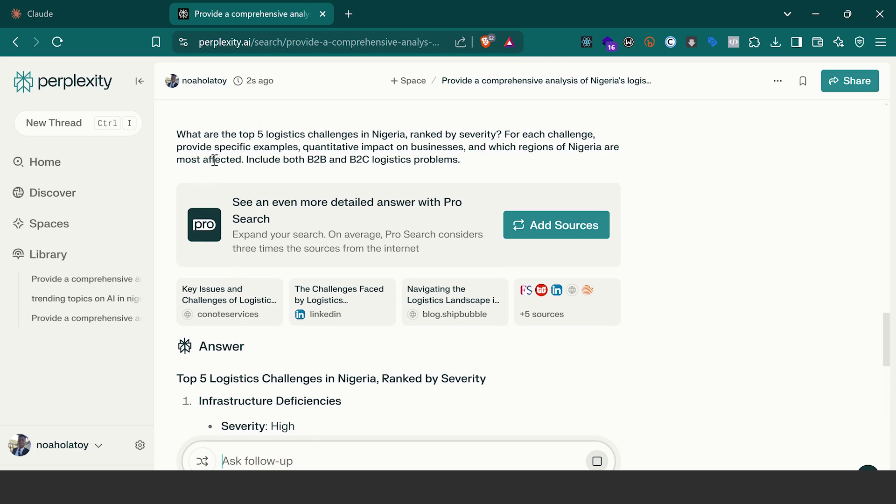
Step: Read the top 5 challenges answer down to its infrastructure and regulatory conclusion
{"action": "scroll", "coordinate": [386, 358], "scroll_direction": "down", "scroll_amount": 4}
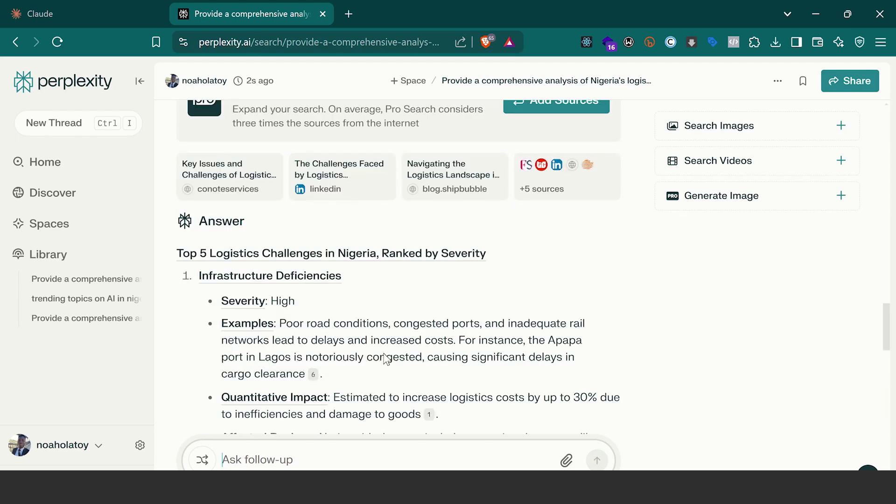
{"action": "scroll", "coordinate": [385, 354], "scroll_direction": "down", "scroll_amount": 1}
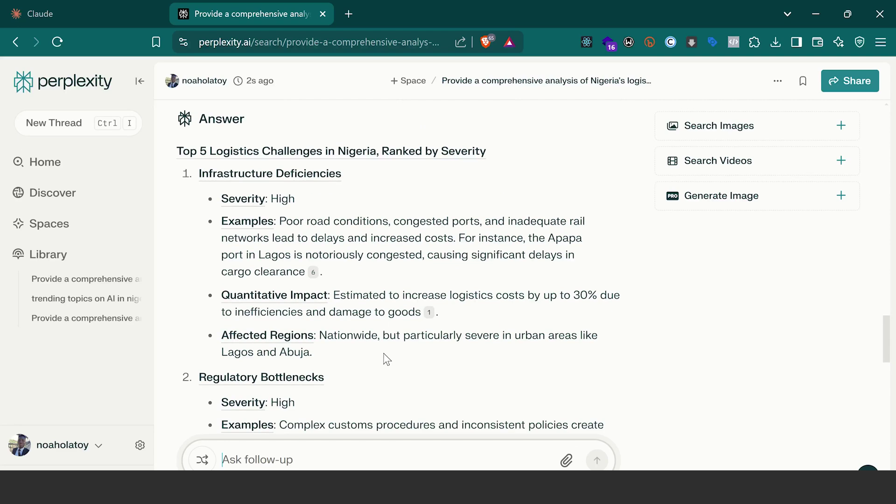
{"action": "scroll", "coordinate": [386, 358], "scroll_direction": "down", "scroll_amount": 5}
{"action": "scroll", "coordinate": [384, 353], "scroll_direction": "down", "scroll_amount": 5}
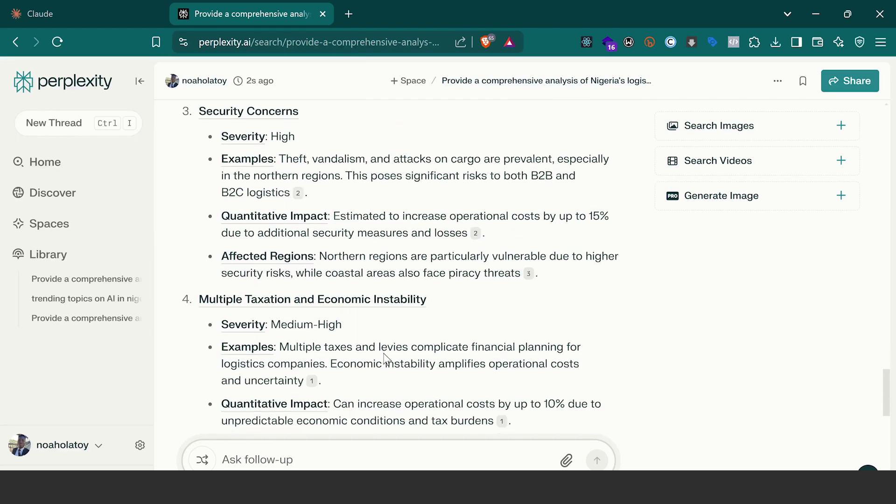
{"action": "scroll", "coordinate": [384, 353], "scroll_direction": "down", "scroll_amount": 3}
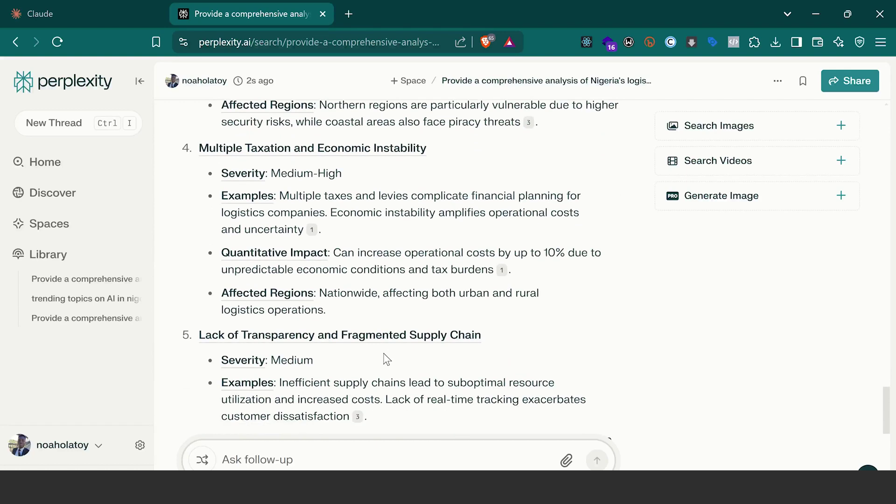
{"action": "scroll", "coordinate": [386, 358], "scroll_direction": "down", "scroll_amount": 6}
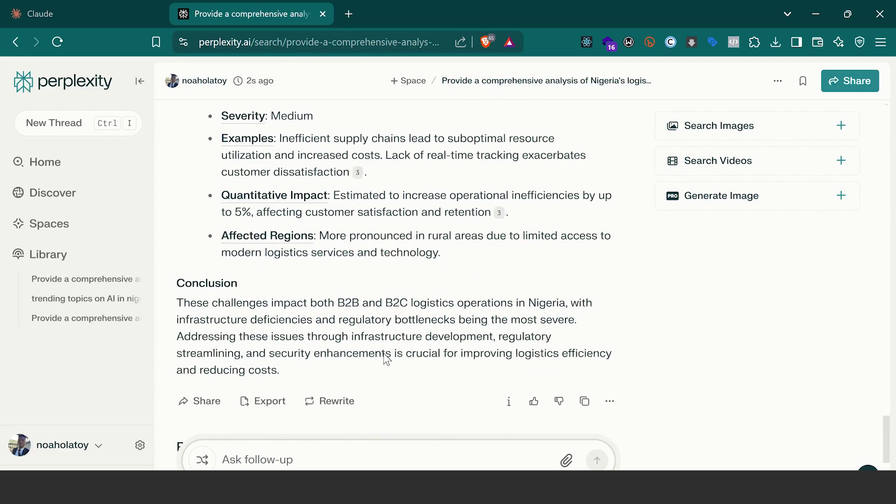
{"action": "scroll", "coordinate": [383, 353], "scroll_direction": "down", "scroll_amount": 4}
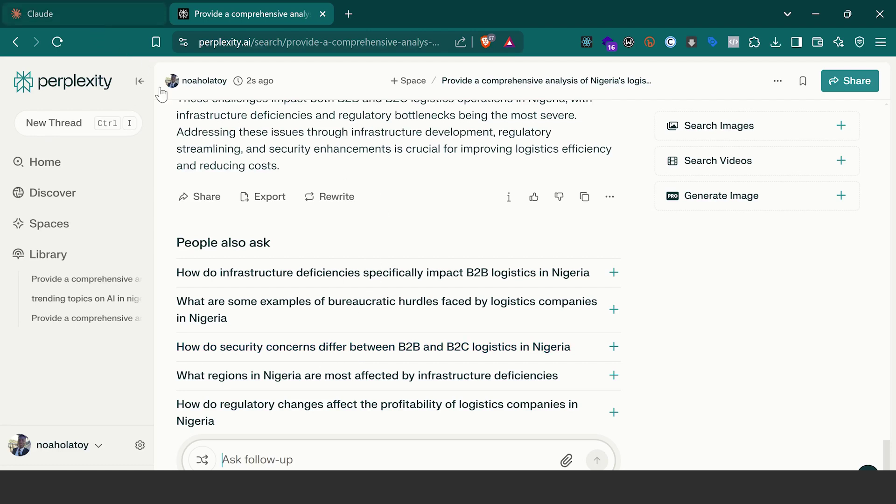
Step: Look over the Perplexity prompts list in Claude, then return to the Perplexity thread
{"action": "left_click", "coordinate": [108, 14]}
{"action": "scroll", "coordinate": [334, 263], "scroll_direction": "down", "scroll_amount": 2}
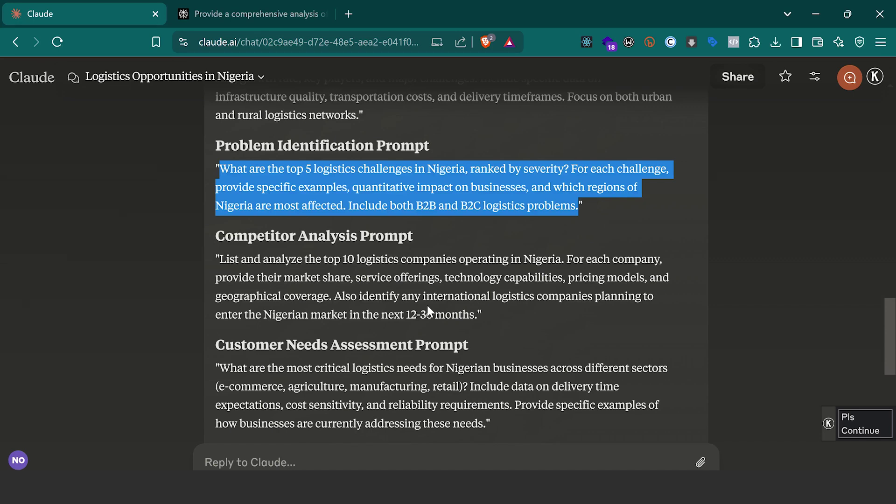
{"action": "scroll", "coordinate": [444, 310], "scroll_direction": "down", "scroll_amount": 2}
{"action": "scroll", "coordinate": [461, 338], "scroll_direction": "up", "scroll_amount": 4}
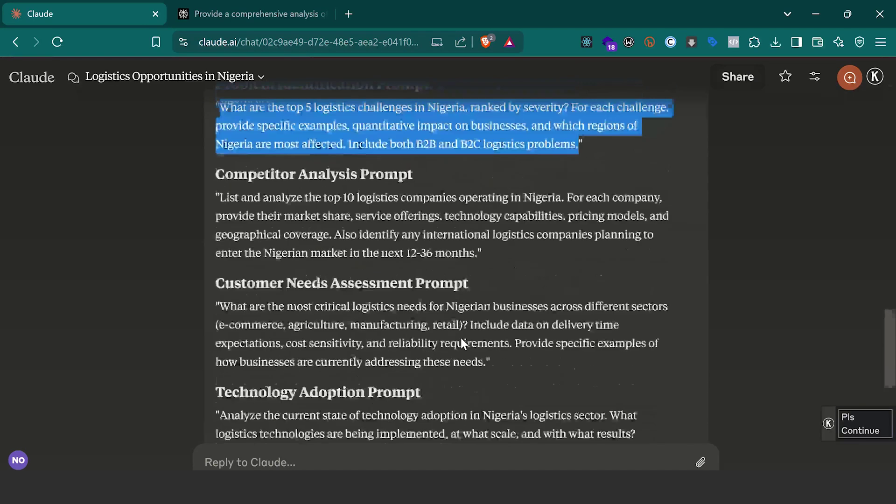
{"action": "left_click", "coordinate": [254, 22]}
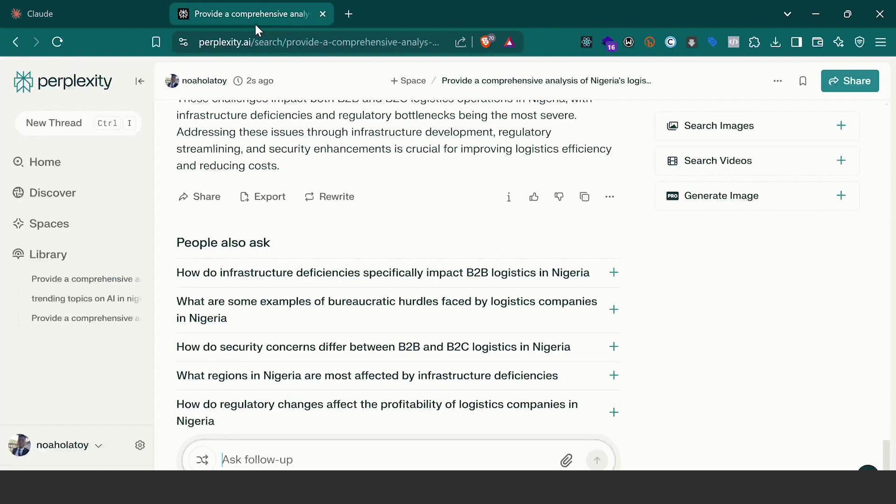
Step: Scroll back up through the Nigeria logistics answers and open the thread's export menu
{"action": "scroll", "coordinate": [354, 168], "scroll_direction": "up", "scroll_amount": 3}
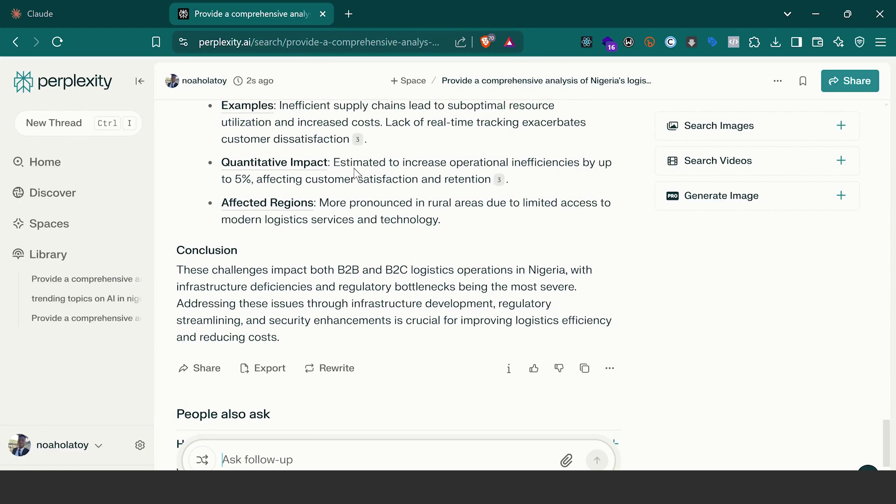
{"action": "scroll", "coordinate": [355, 168], "scroll_direction": "up", "scroll_amount": 15}
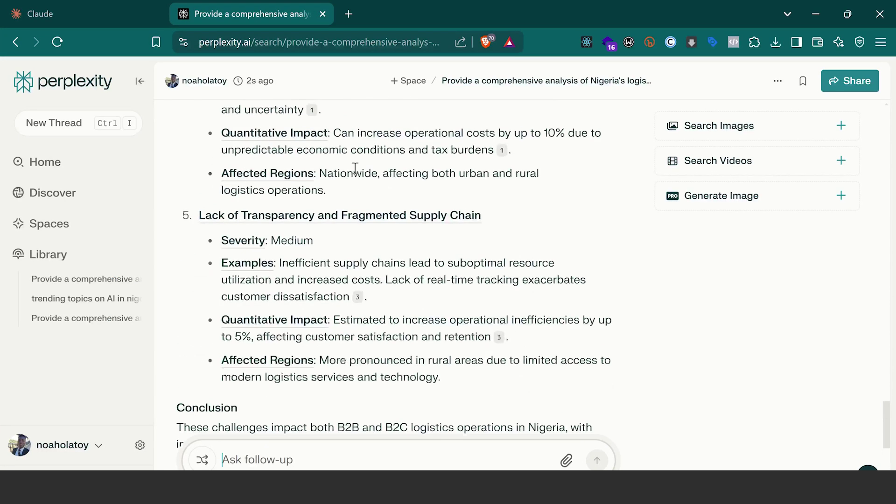
{"action": "scroll", "coordinate": [354, 168], "scroll_direction": "up", "scroll_amount": 20}
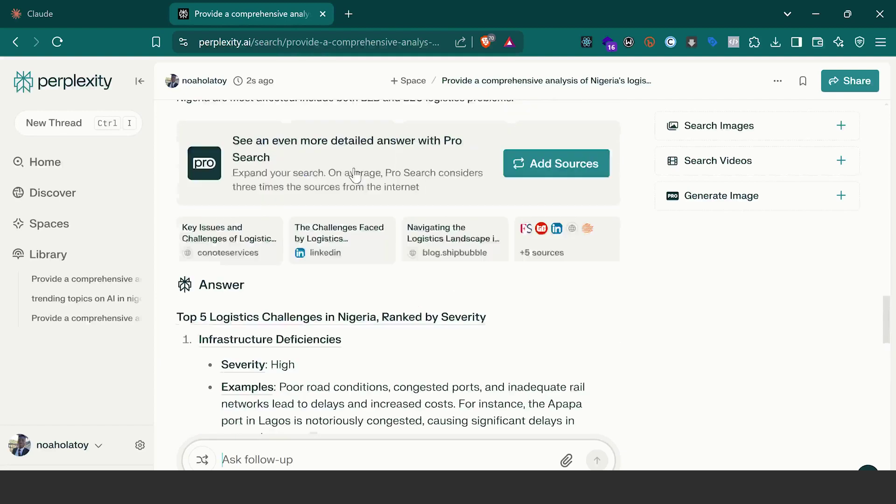
{"action": "scroll", "coordinate": [355, 168], "scroll_direction": "up", "scroll_amount": 7}
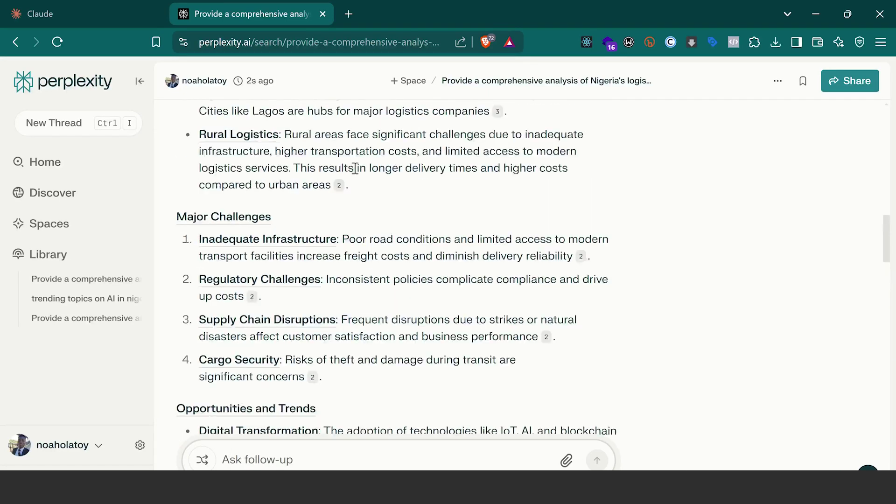
{"action": "scroll", "coordinate": [355, 173], "scroll_direction": "up", "scroll_amount": 1}
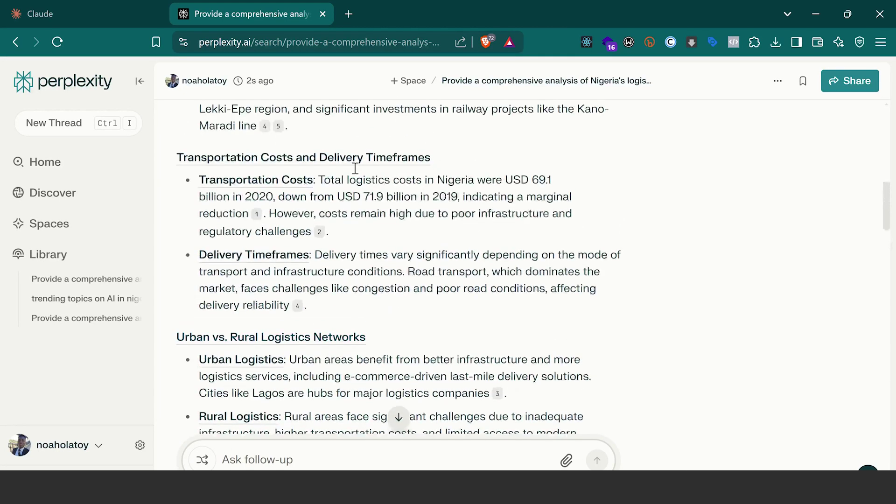
{"action": "scroll", "coordinate": [422, 240], "scroll_direction": "up", "scroll_amount": 4}
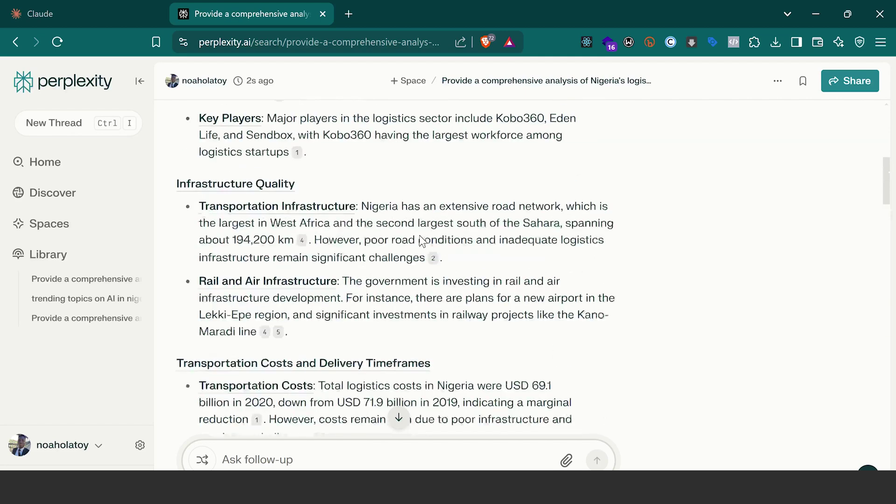
{"action": "left_click", "coordinate": [775, 84]}
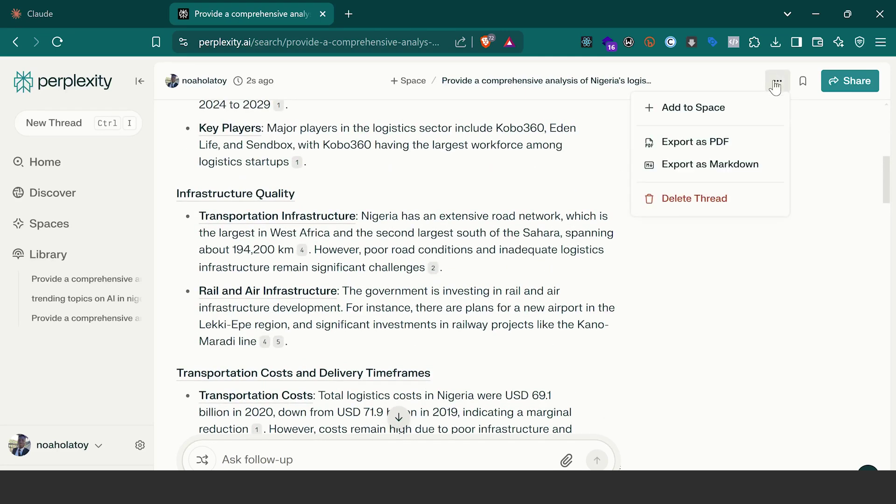
Step: Start a PDF export of the Nigeria logistics thread, then cancel the save without creating a file
{"action": "left_click", "coordinate": [704, 142]}
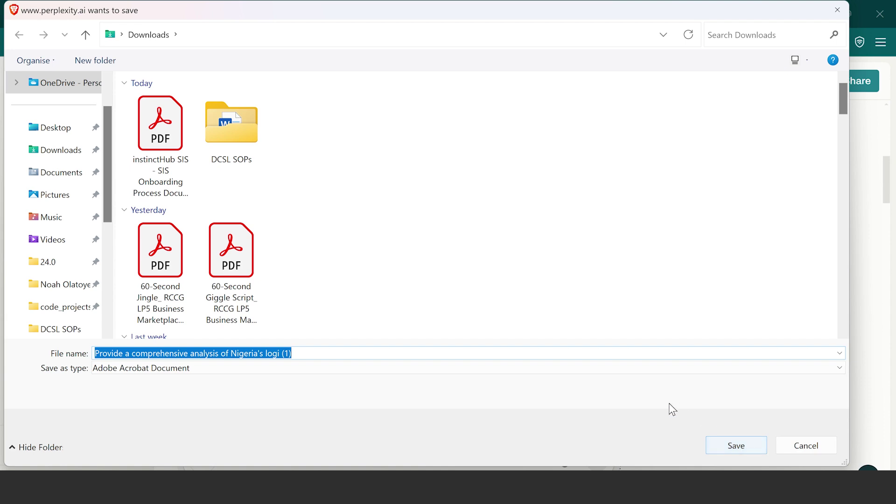
{"action": "left_click", "coordinate": [808, 446]}
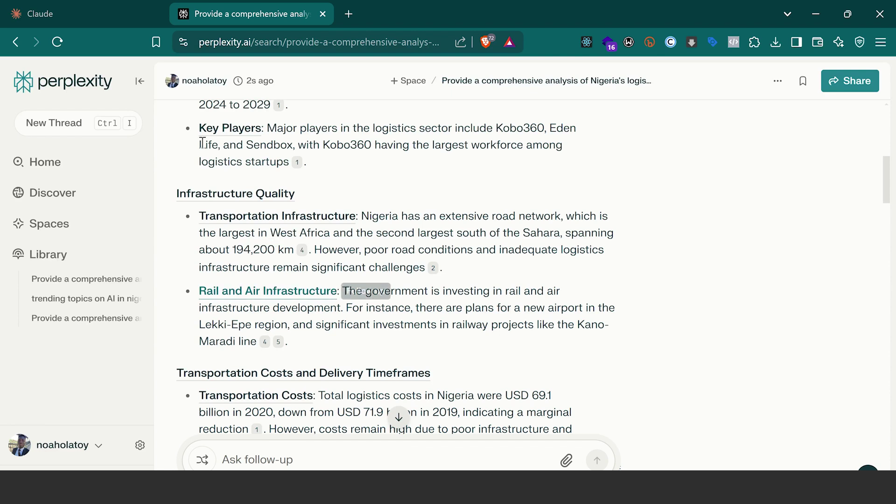
Step: Return to the Logistics Opportunities in Nigeria chat, cancel attaching a file, then switch to Notion
{"action": "left_click", "coordinate": [122, 15]}
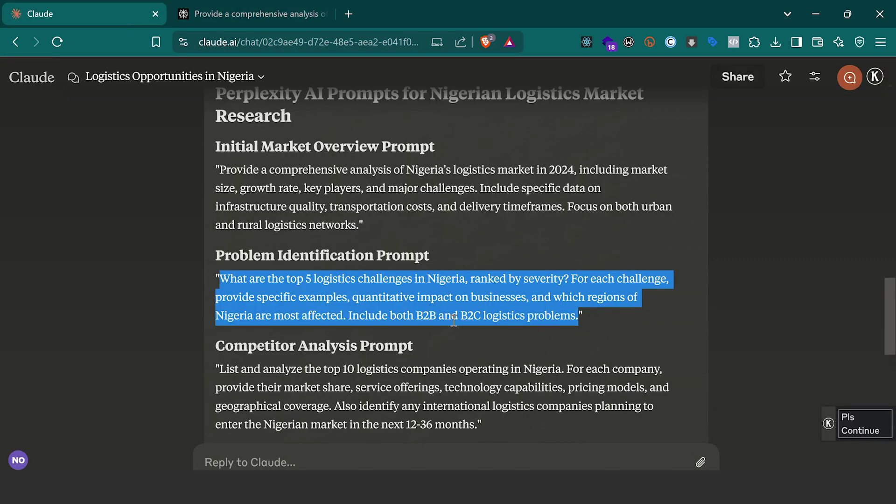
{"action": "mouse_move", "coordinate": [700, 462]}
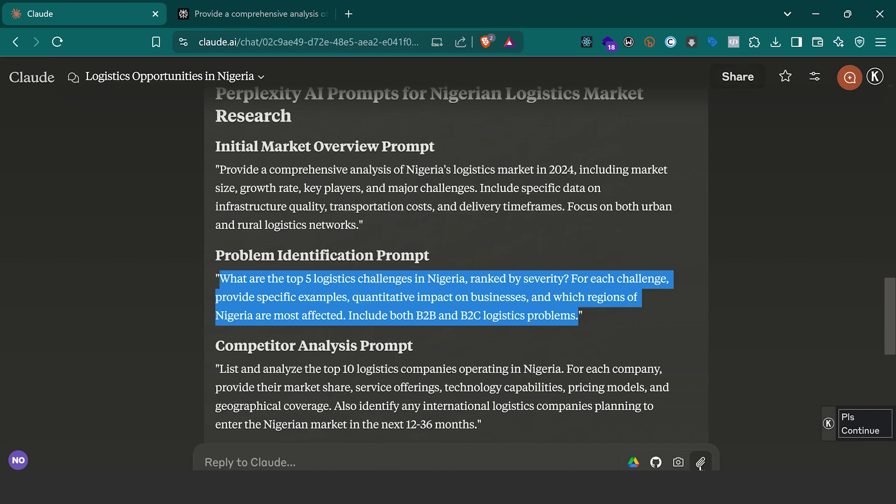
{"action": "left_click", "coordinate": [700, 463]}
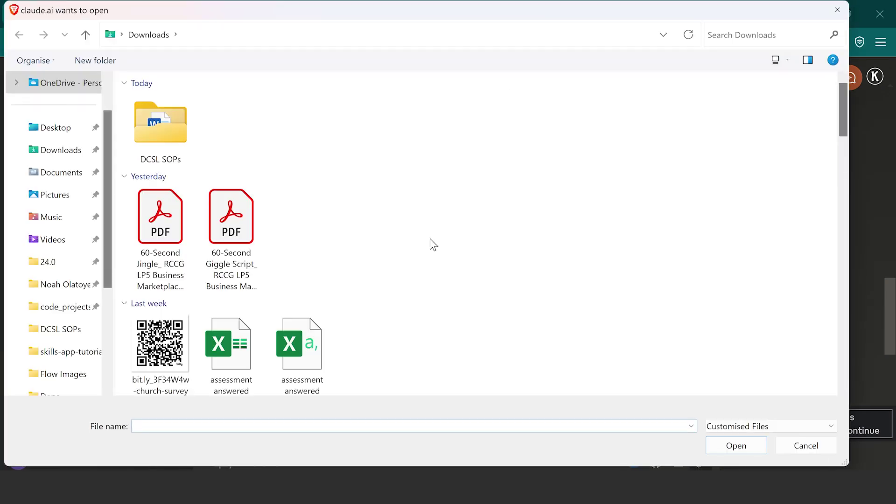
{"action": "left_click", "coordinate": [791, 446]}
{"action": "key", "text": "alt+Tab"}
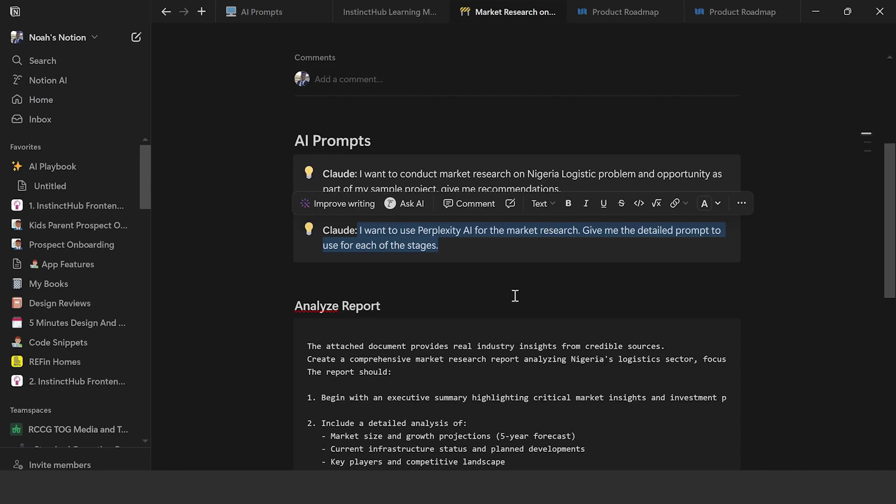
Step: Select and copy the full Analyze Report prompt text from the Notion market research page
{"action": "scroll", "coordinate": [475, 337], "scroll_direction": "down", "scroll_amount": 4}
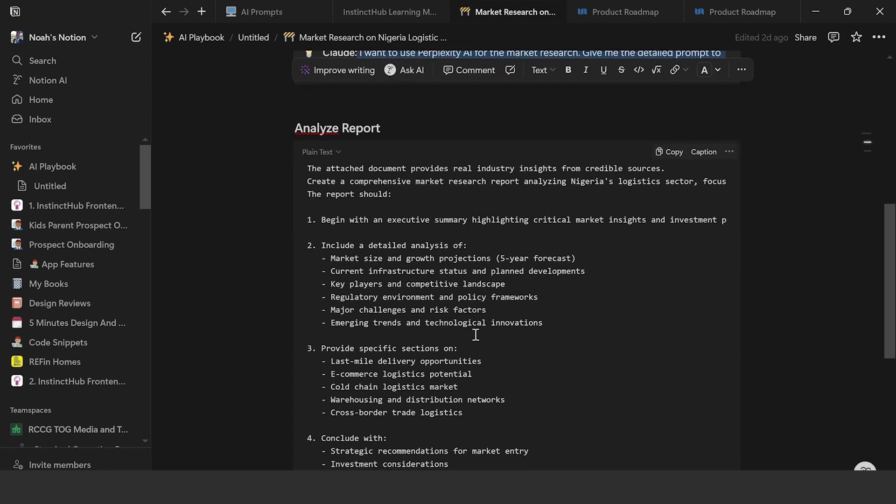
{"action": "left_click_drag", "start_coordinate": [307, 155], "coordinate": [365, 360]}
{"action": "scroll", "coordinate": [367, 362], "scroll_direction": "down", "scroll_amount": 1}
{"action": "scroll", "coordinate": [366, 362], "scroll_direction": "down", "scroll_amount": 2}
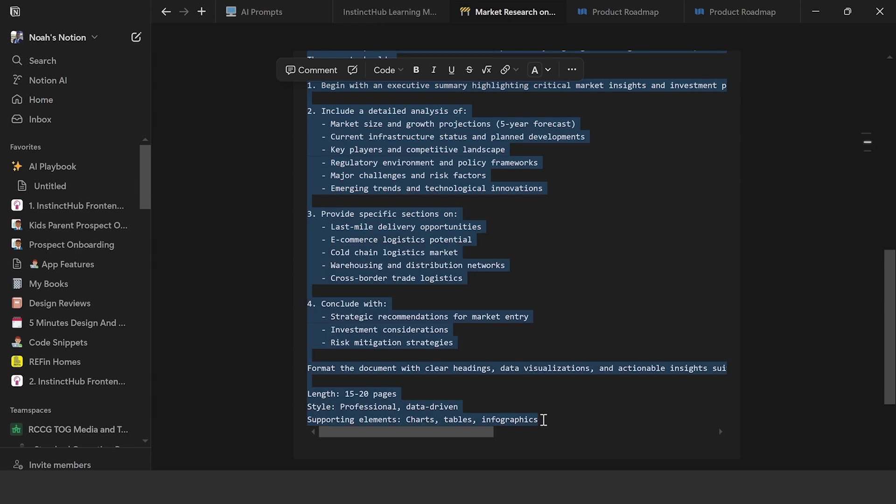
{"action": "scroll", "coordinate": [546, 410], "scroll_direction": "up", "scroll_amount": 2}
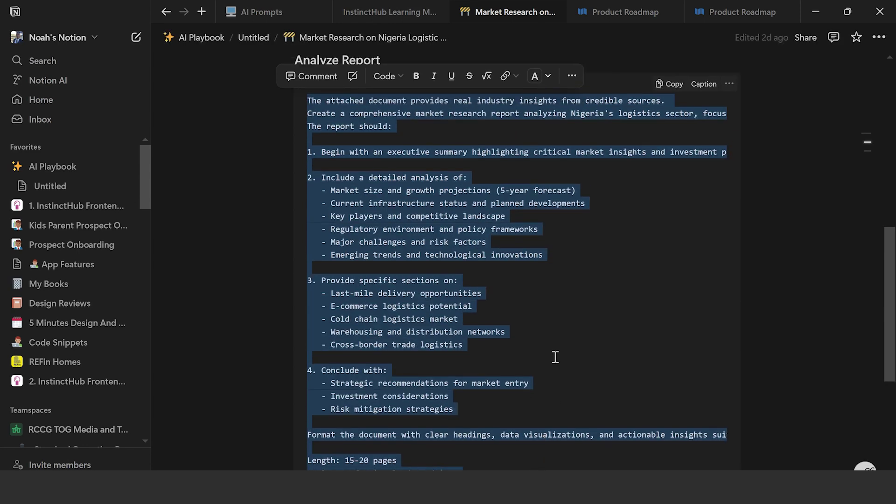
{"action": "scroll", "coordinate": [556, 357], "scroll_direction": "up", "scroll_amount": 2}
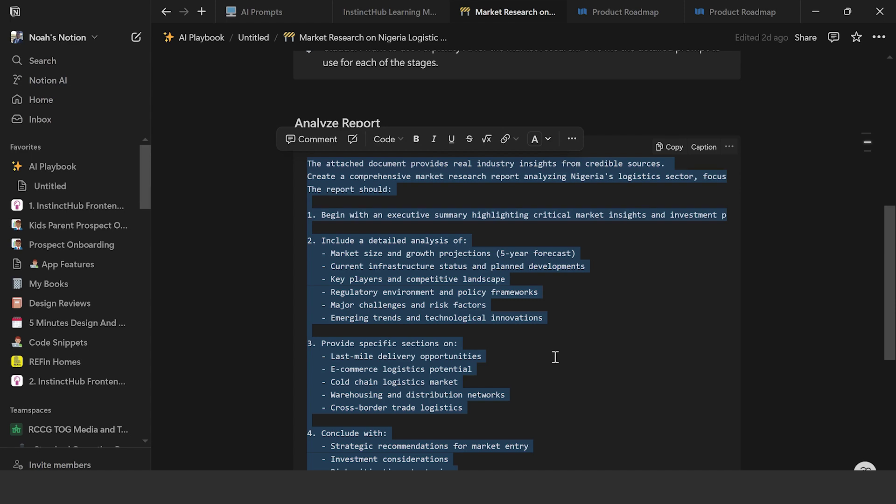
{"action": "key", "text": "alt+Tab"}
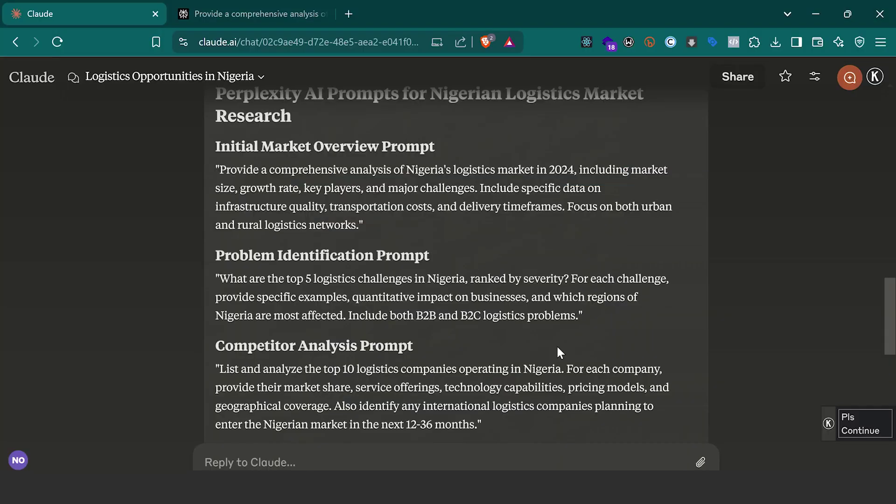
Step: Paste the Analyze Report prompt into Claude's reply box, then undo the paste
{"action": "type", "text": "The attached document provides real industry insights from credible sources. Create a comprehensive market research report analyzing Nigeria's logistics sector, focusing on key business opportunities and challenges. The report should: 1. Begin with an executive summary highlighting critical market insights and investment potential 2. Include a detailed analysis of: - Market size and growth projections (5-year forecast) - Current infrastructure status and planned developments - Key players and competitive landscape - Regulatory environment and policy frameworks - Major challenges and risk factors - Emerging trends and technological innovations 3. Provide specific sections on: - Last-mile delivery opportunities - E-commerce logistics potential - Cold chain logistics market - Warehousing and distribution networks - Cross-border trade logistics 4. Conclude with: - Strategic recommendations for market entry - Investment considerations - Risk mitigation strategies Format the document with clear headings, data visualizations, and actionable insights suitable for C-level executives. Include relevant statistics, case studies, and market data to support all findings. Length: 15-20 pages Style: Professional, data-driven Supporting elements: Charts, tables, infographics"}
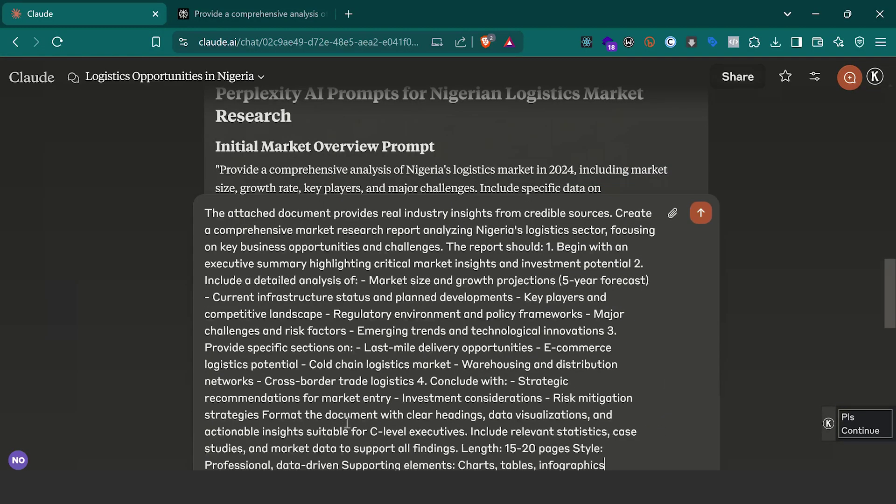
{"action": "scroll", "coordinate": [373, 343], "scroll_direction": "up", "scroll_amount": 3}
{"action": "key", "text": "ctrl+z"}
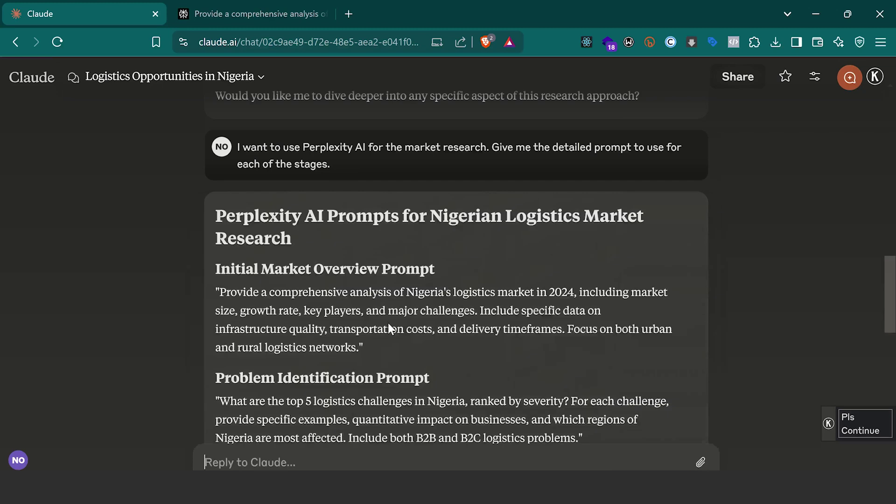
{"action": "key", "text": "ctrl+shift+i"}
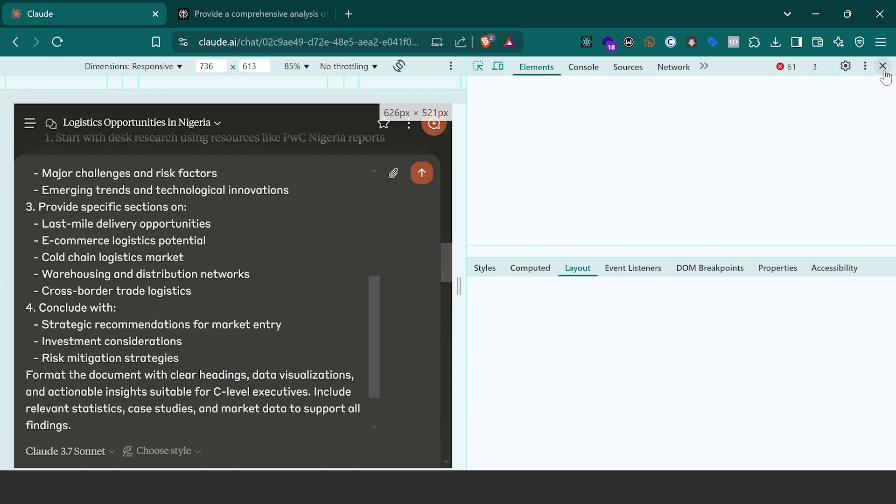
{"action": "left_click", "coordinate": [882, 67]}
Step: Clear the reply box and re-paste the Analyze Report prompt with its line breaks intact
{"action": "key", "text": "ctrl+a"}
{"action": "type", "text": "Create a comprehensive market research report analyzing Nigeria's logistics sector, focusing on key business opportunities and challenges. The report should: 1. Begin with an executive summary highlighting critical market insights and investment potential 2. Include a detailed analysis of: - Market size and growth projections (5-year forecast) - Current infrastructure status and planned developments - Key players and competitive landscape - Regulatory environment and policy frameworks - Major challenges and risk factors - Emerging trends and technological innovations 3. Provide specific sections on: - Last-mile delivery opportunities - E-commerce logistics potential - Cold chain logistics market - Warehousing and distribution networks - Cross-border trade logistics 4. Conclude with: - Strategic recommendations for market entry - Investment considerations - Risk mitigation strategies Format the document with clear headings, data visualizations, and actionable insights suitable for C-level executives. Include relevant statistics, case studies, and market data to support all findings. Length: 15-20 pages Style: Professional, data-driven Supporting elements: Charts, tables, infographics"}
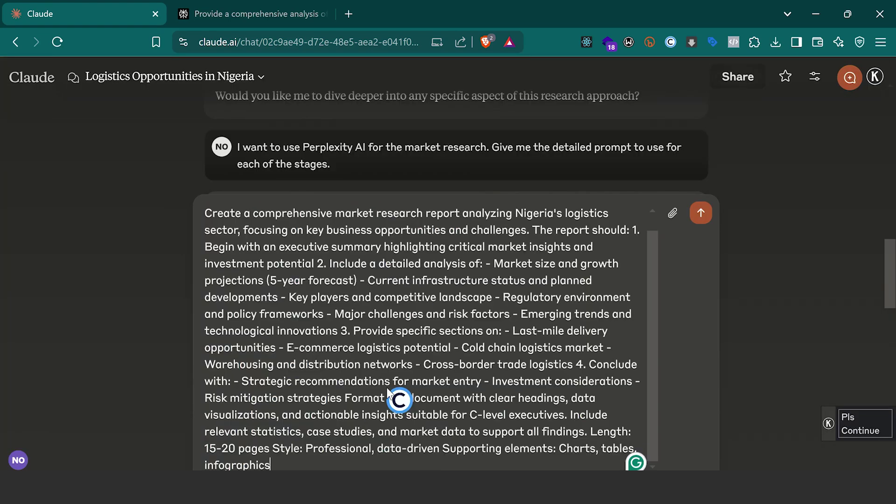
{"action": "key", "text": "ctrl+z"}
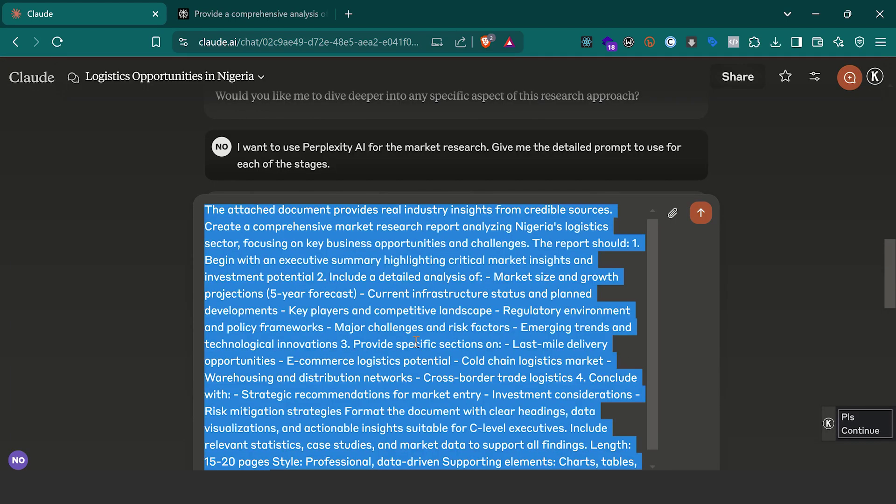
{"action": "key", "text": "ctrl+x"}
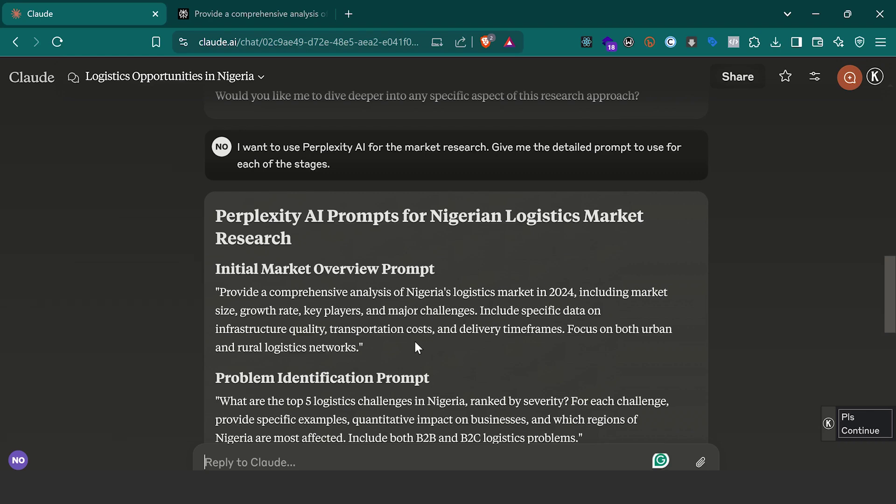
{"action": "key", "text": "ctrl+v"}
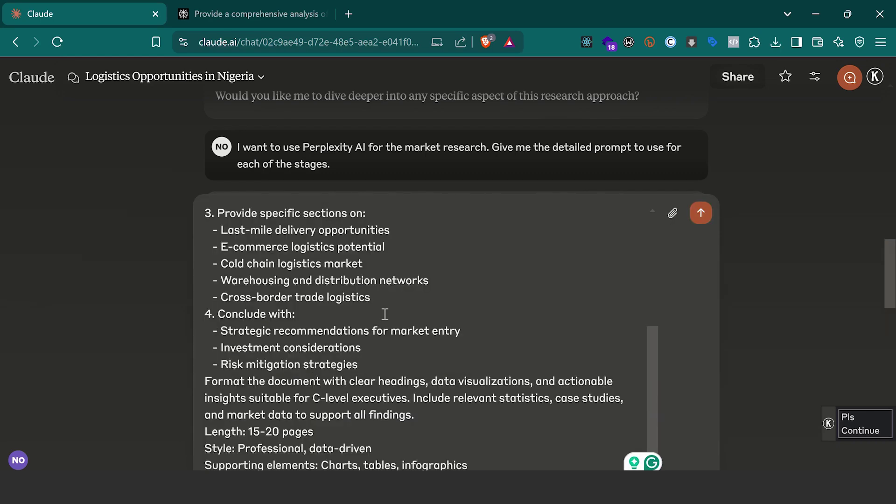
{"action": "scroll", "coordinate": [334, 265], "scroll_direction": "up", "scroll_amount": 5}
{"action": "scroll", "coordinate": [334, 264], "scroll_direction": "up", "scroll_amount": 2}
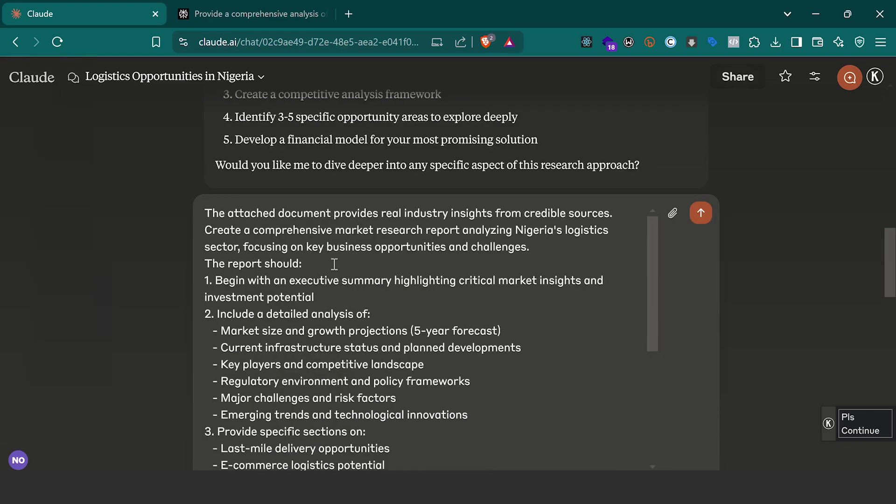